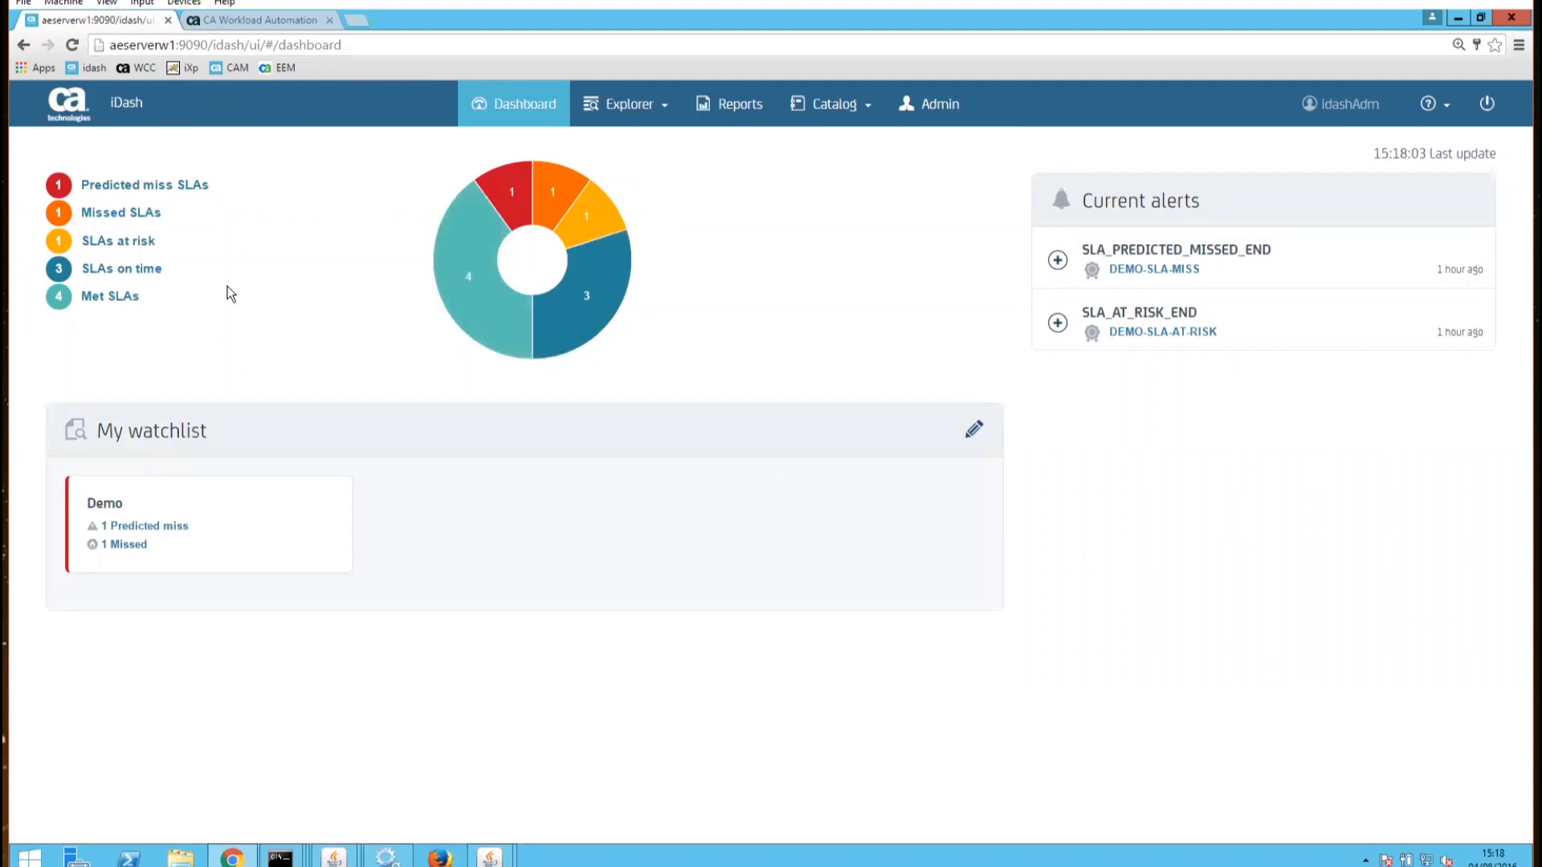
Open the DEMO-SLA-CHAIN1 entry in the SLA list and review the details of its job DEMO-SLA-JOBCHAIN1-JOB4
mouse_move(577, 322)
left_click(620, 104)
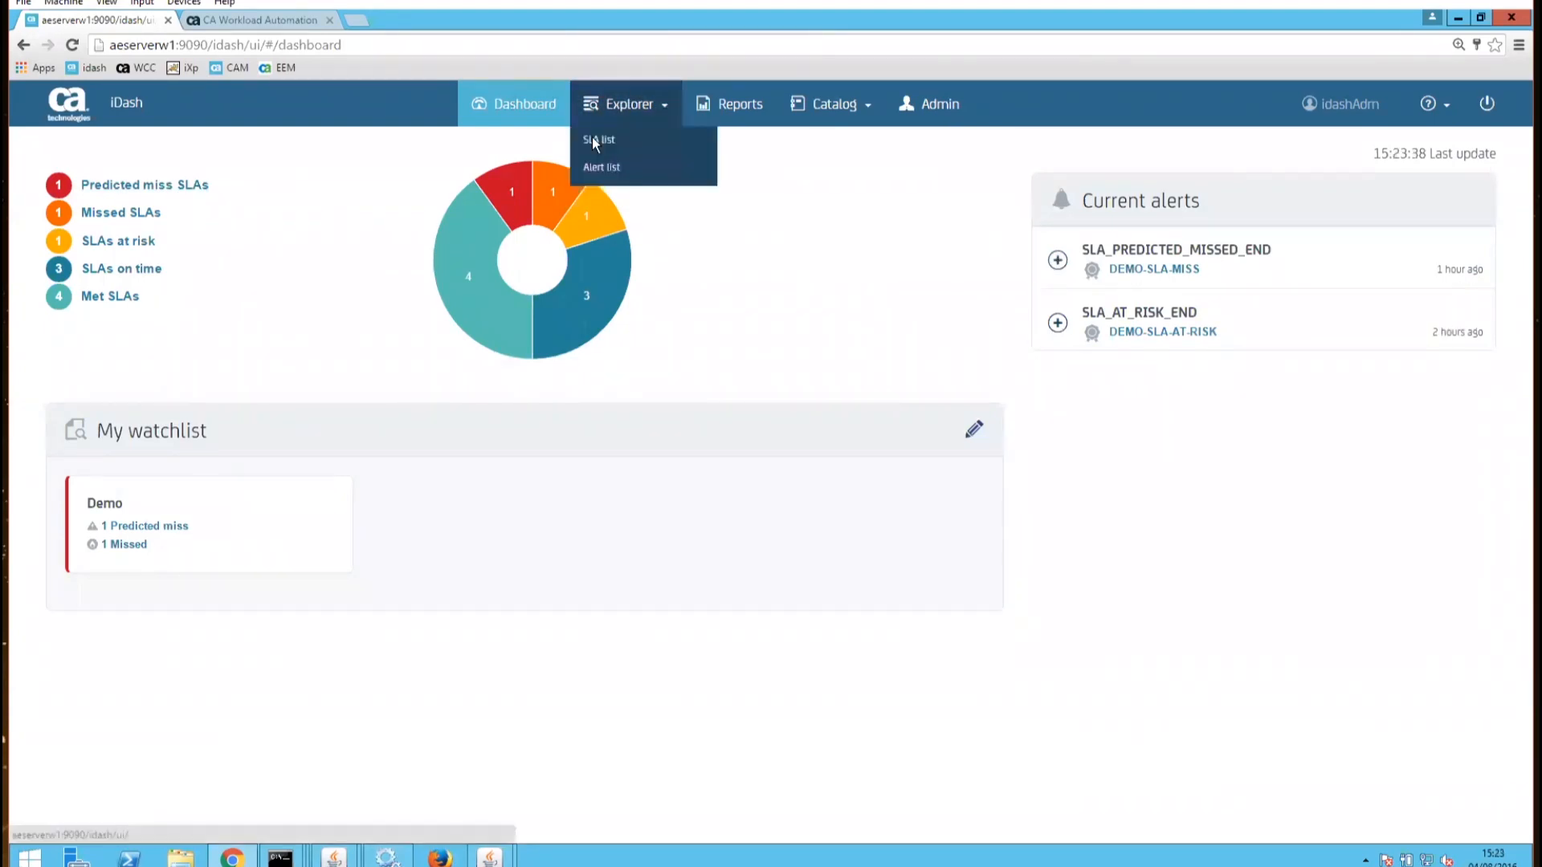
left_click(594, 138)
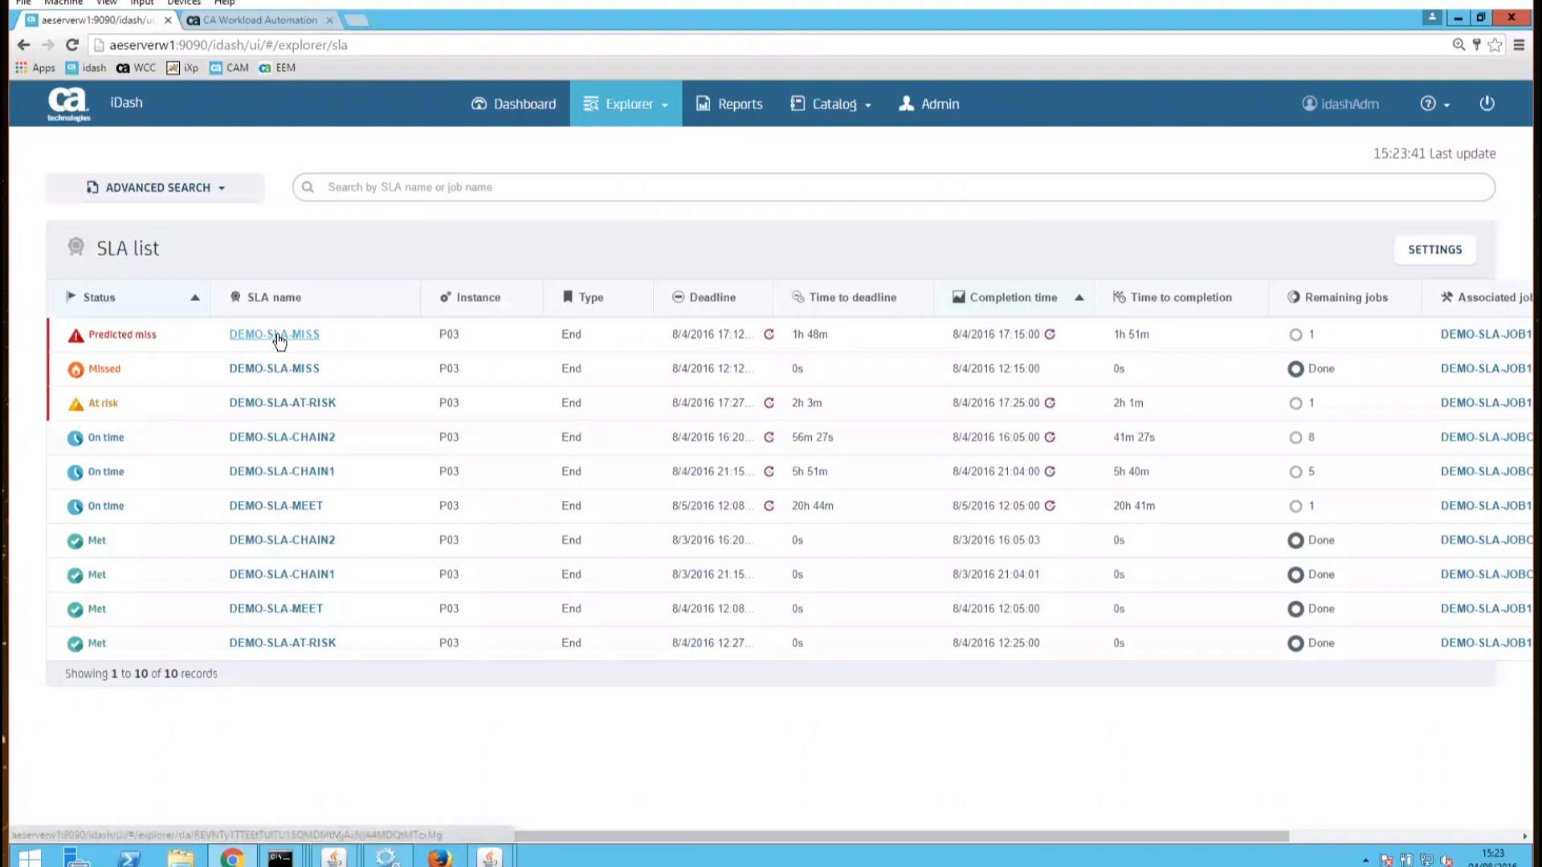
left_click(276, 471)
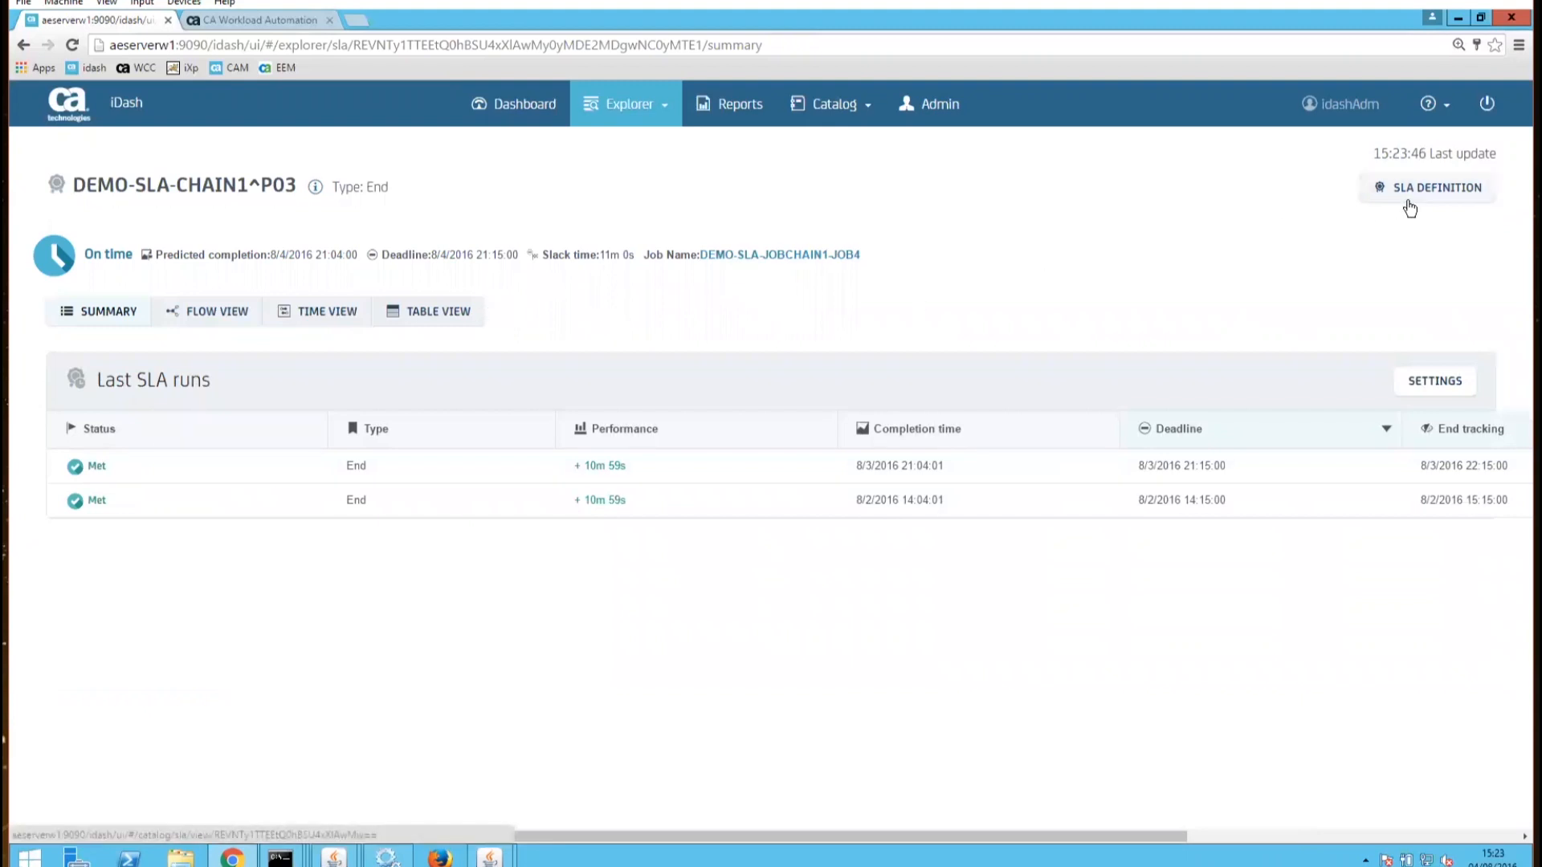
left_click(782, 255)
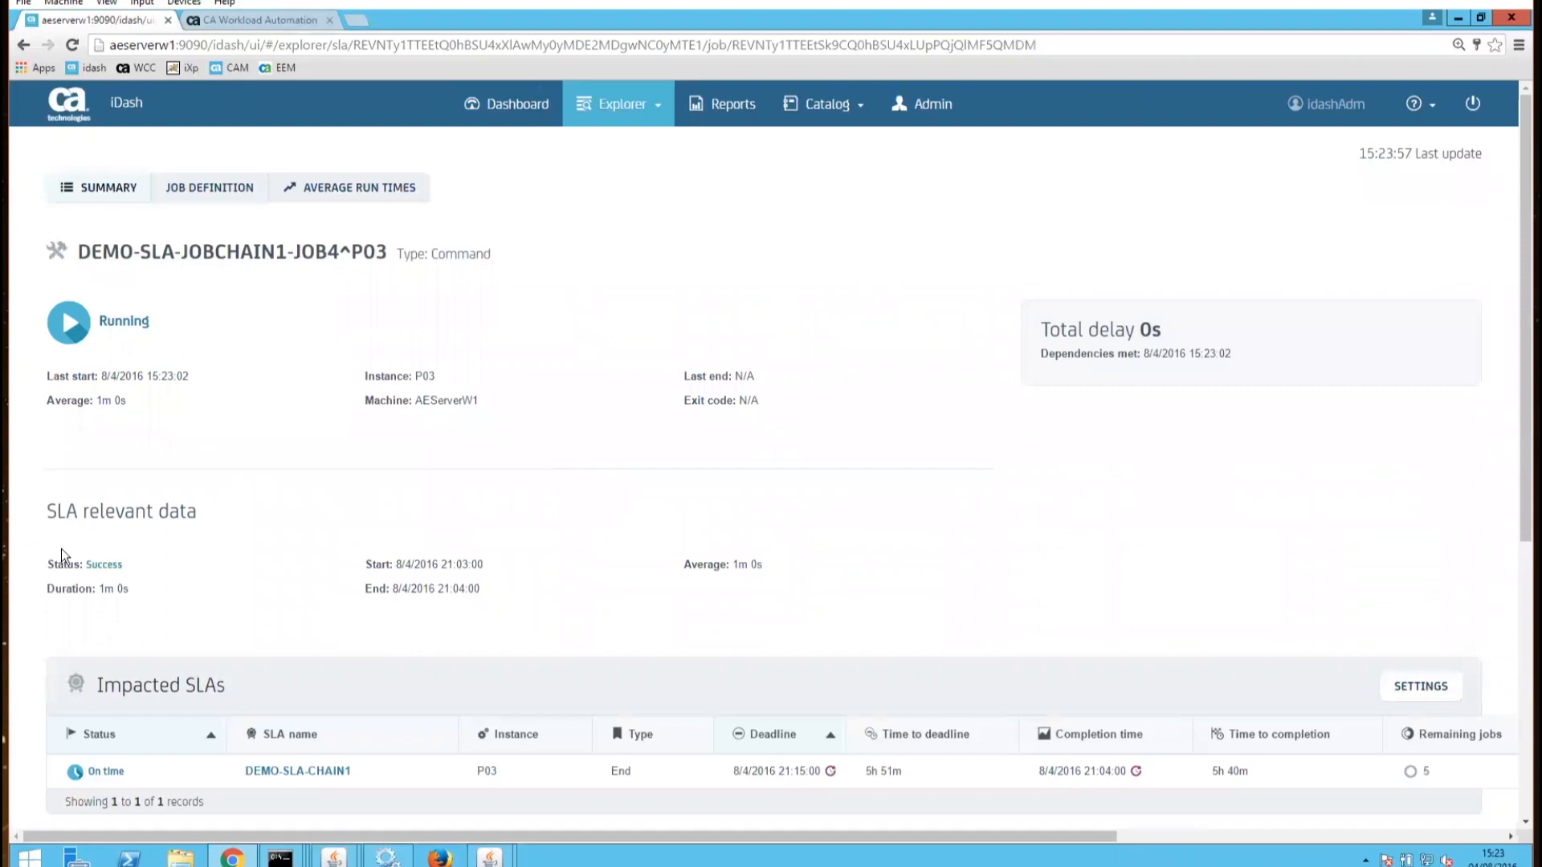
scroll(947, 562, "down", 2)
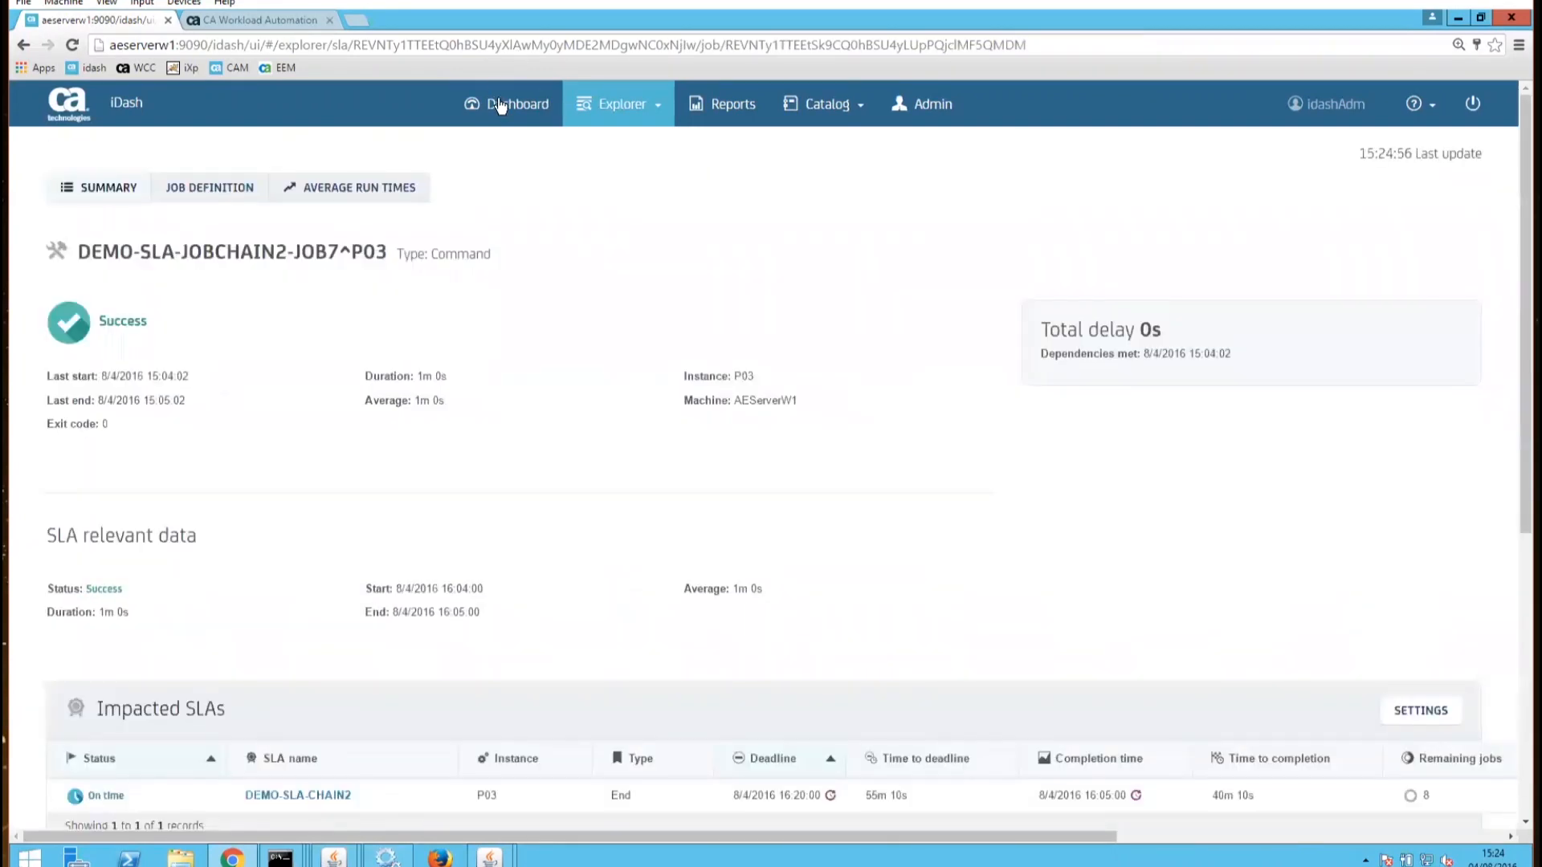
Return to the dashboard and bring up the flow view of the DEMO-SLA-CHAIN1 SLA
left_click(499, 106)
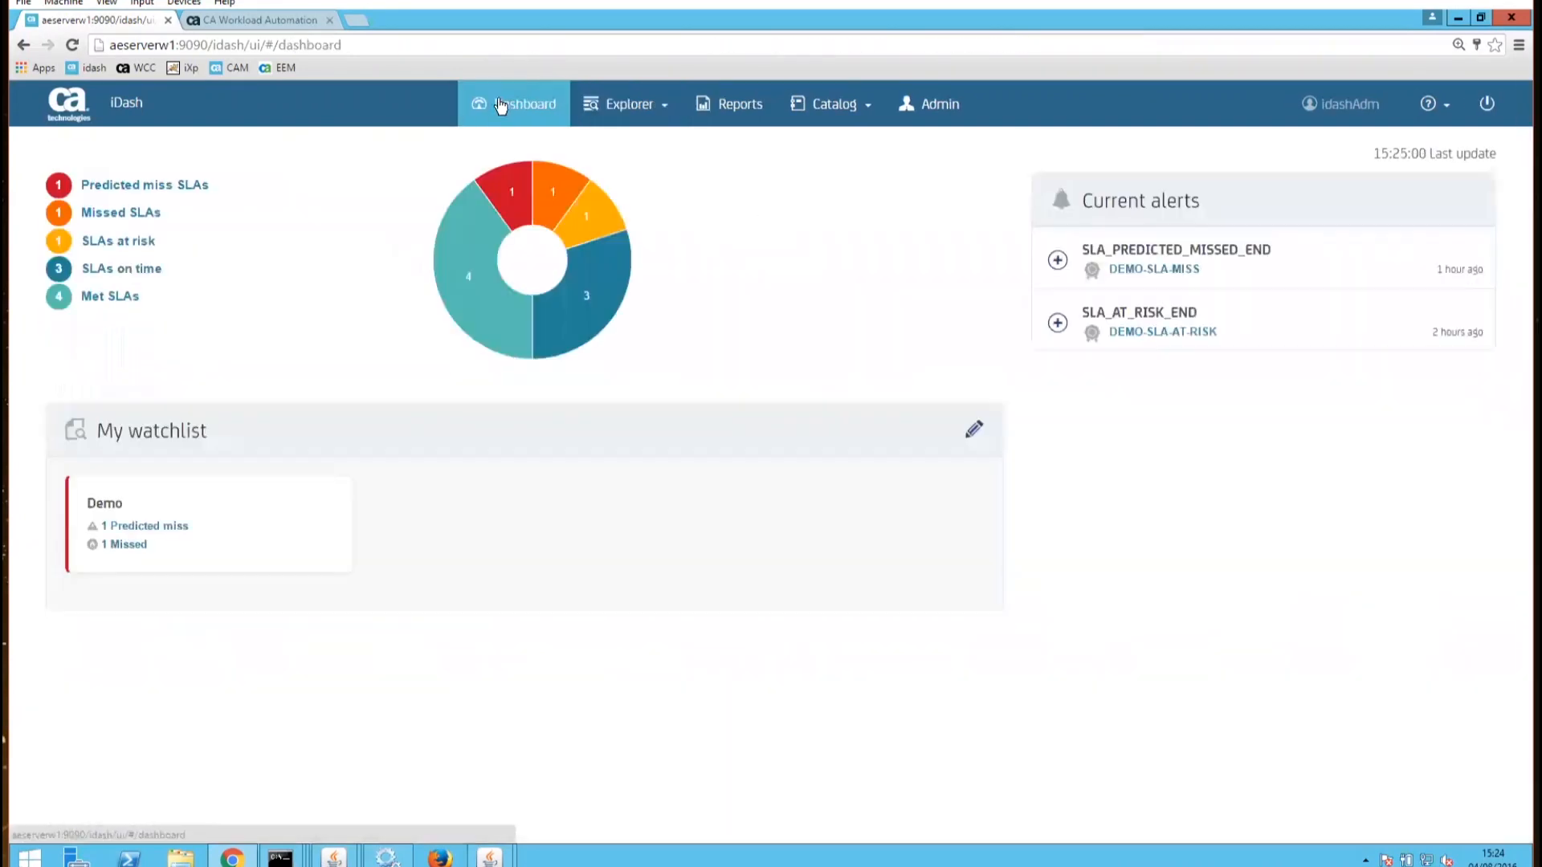
left_click(626, 105)
left_click(623, 138)
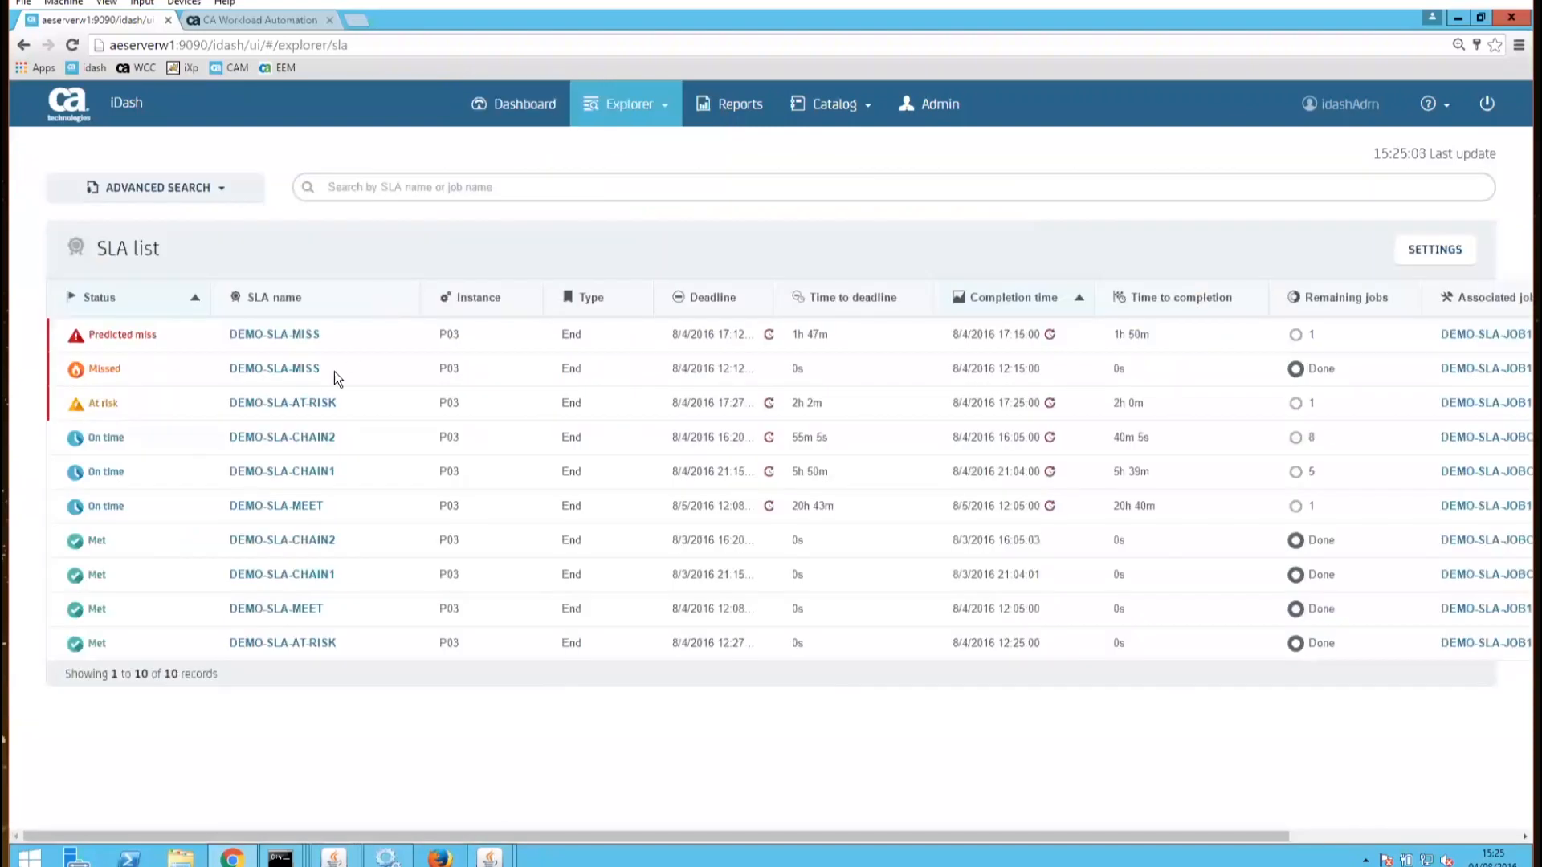
left_click(292, 474)
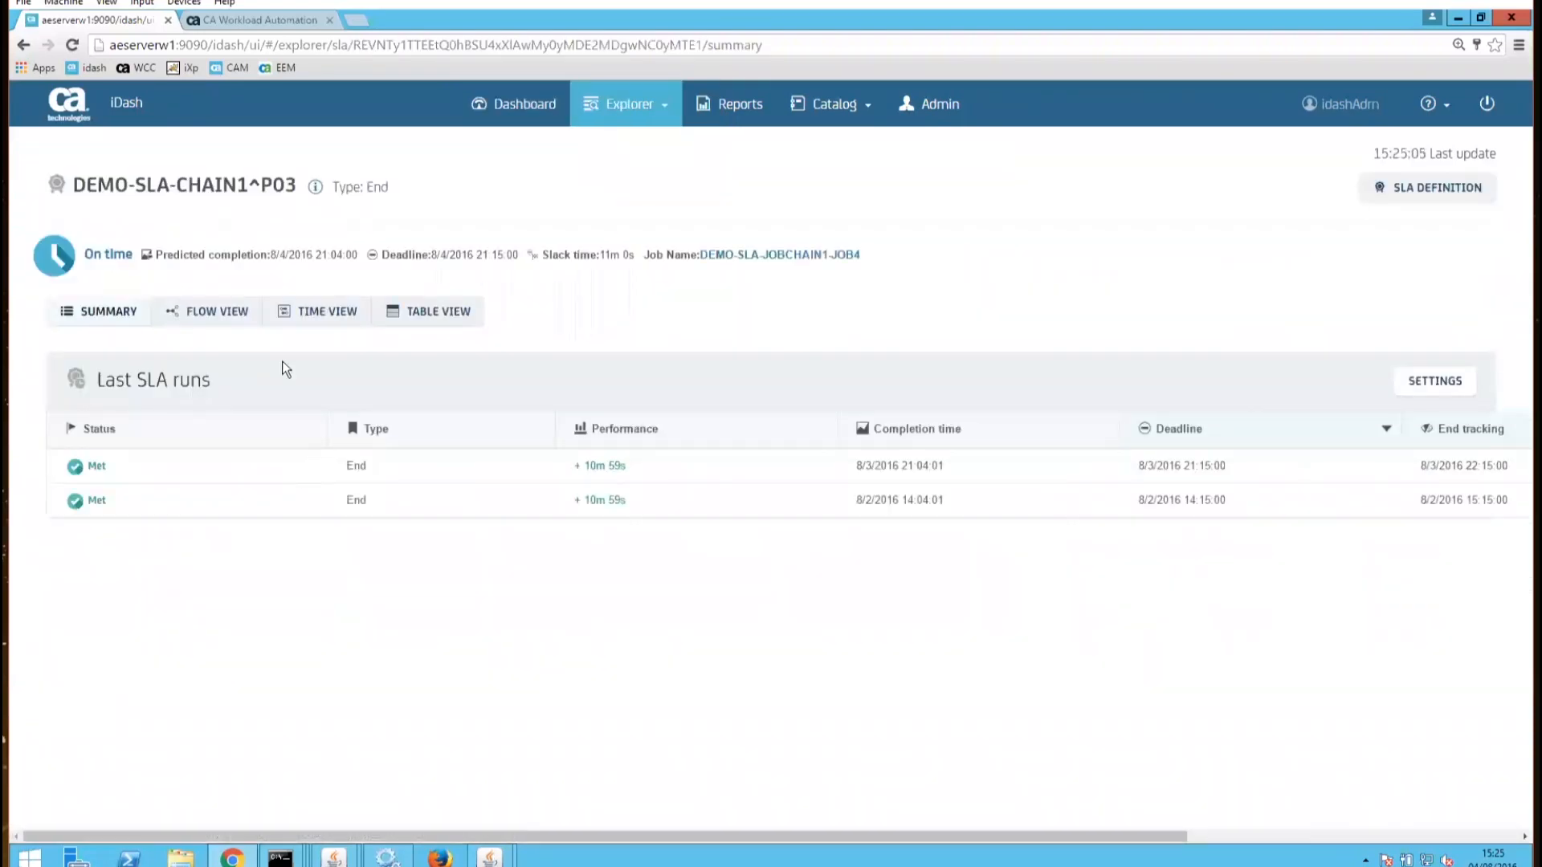
left_click(217, 313)
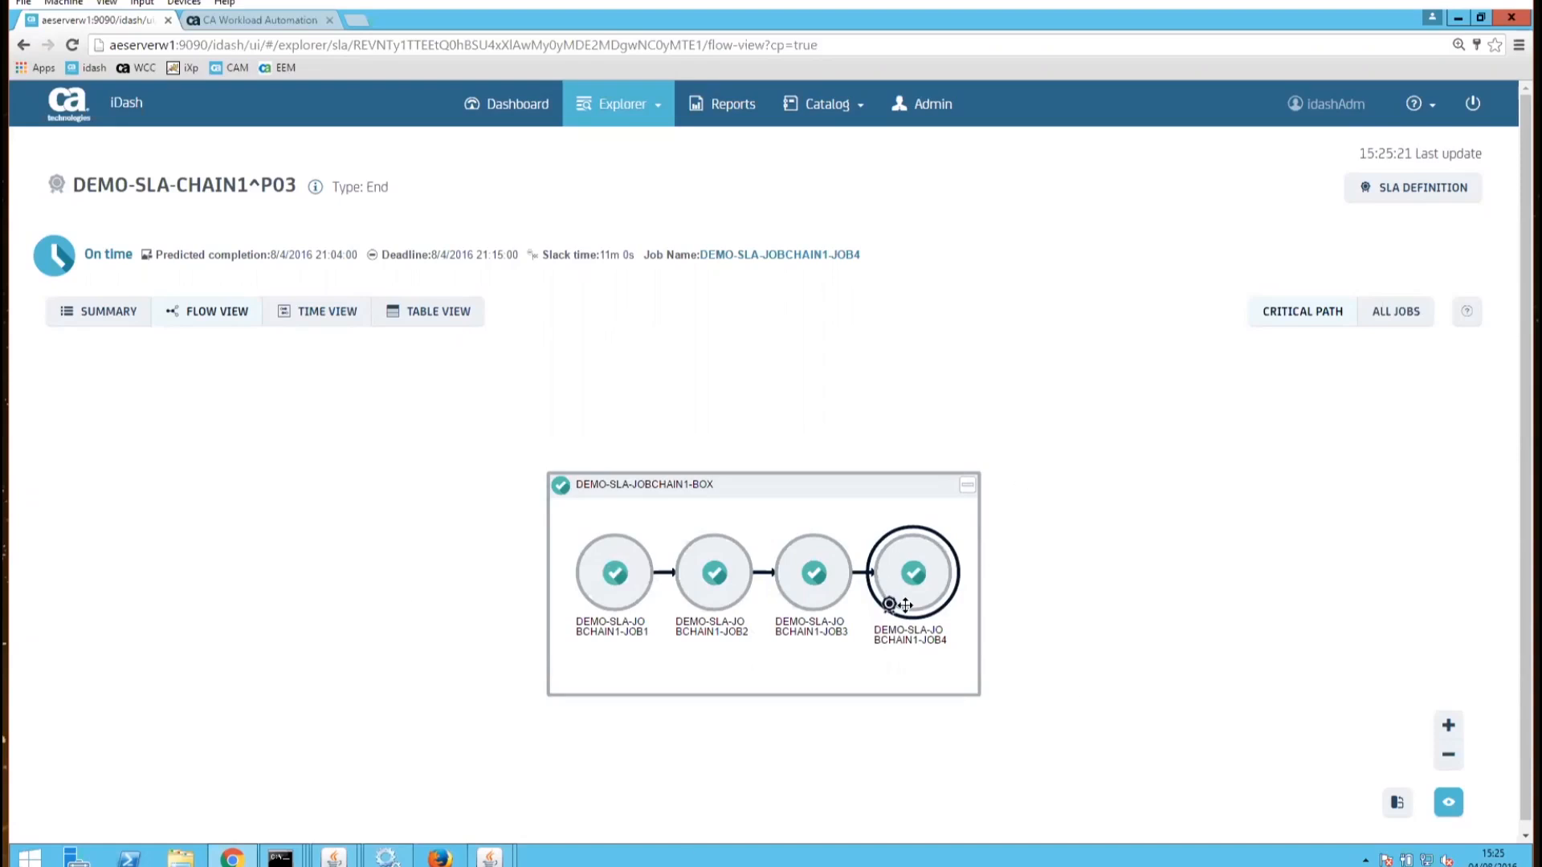
Switch to CA Workload Automation, put DEMO-SLA-JOBCHAIN1-JOB1 on hold and refresh the job flow
key("ctrl+Tab")
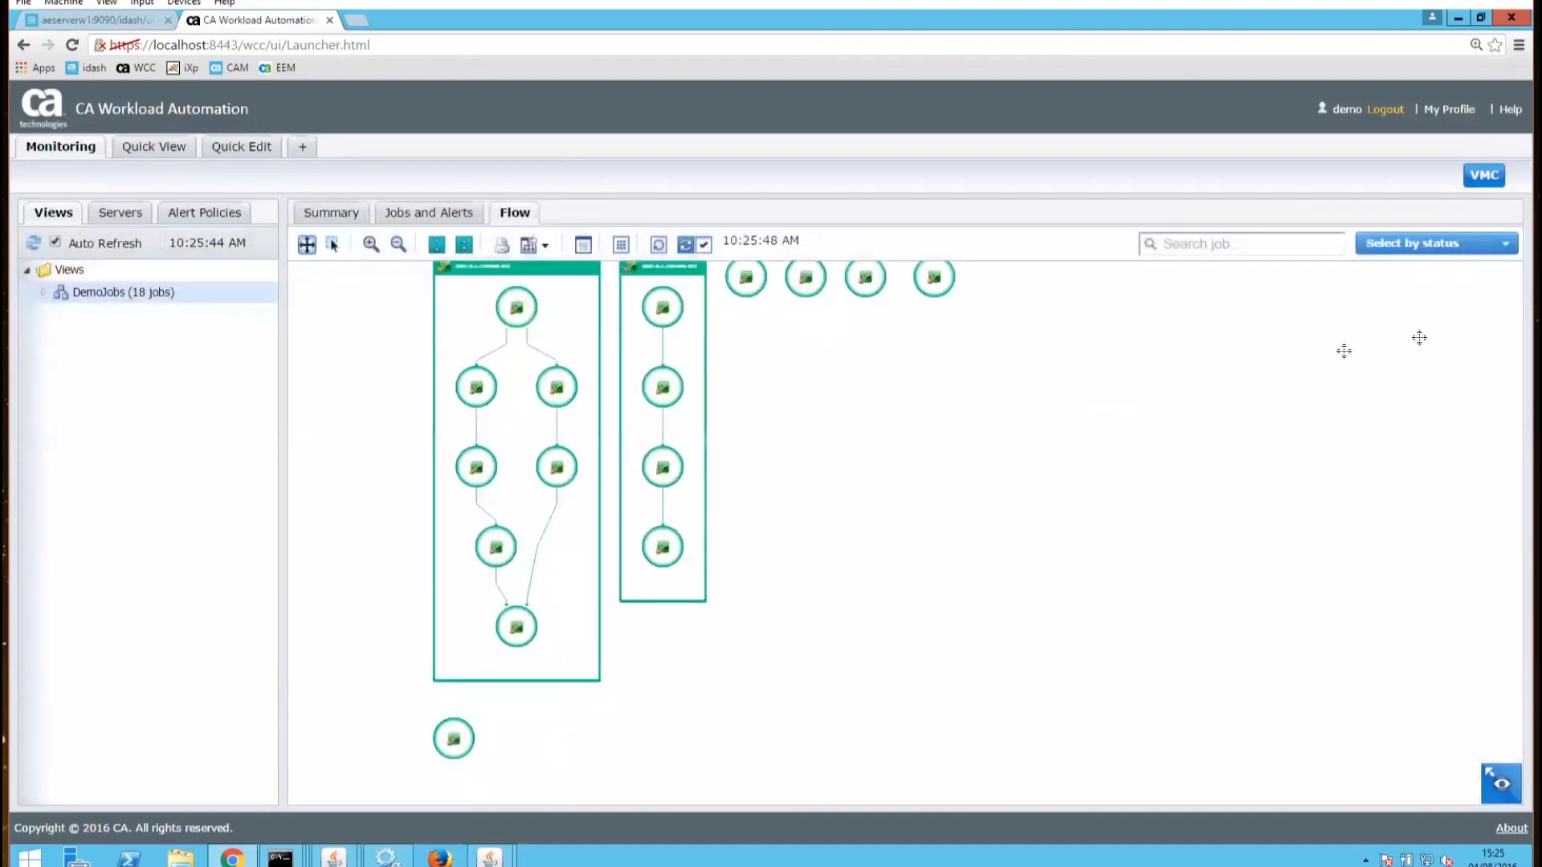
left_click(369, 245)
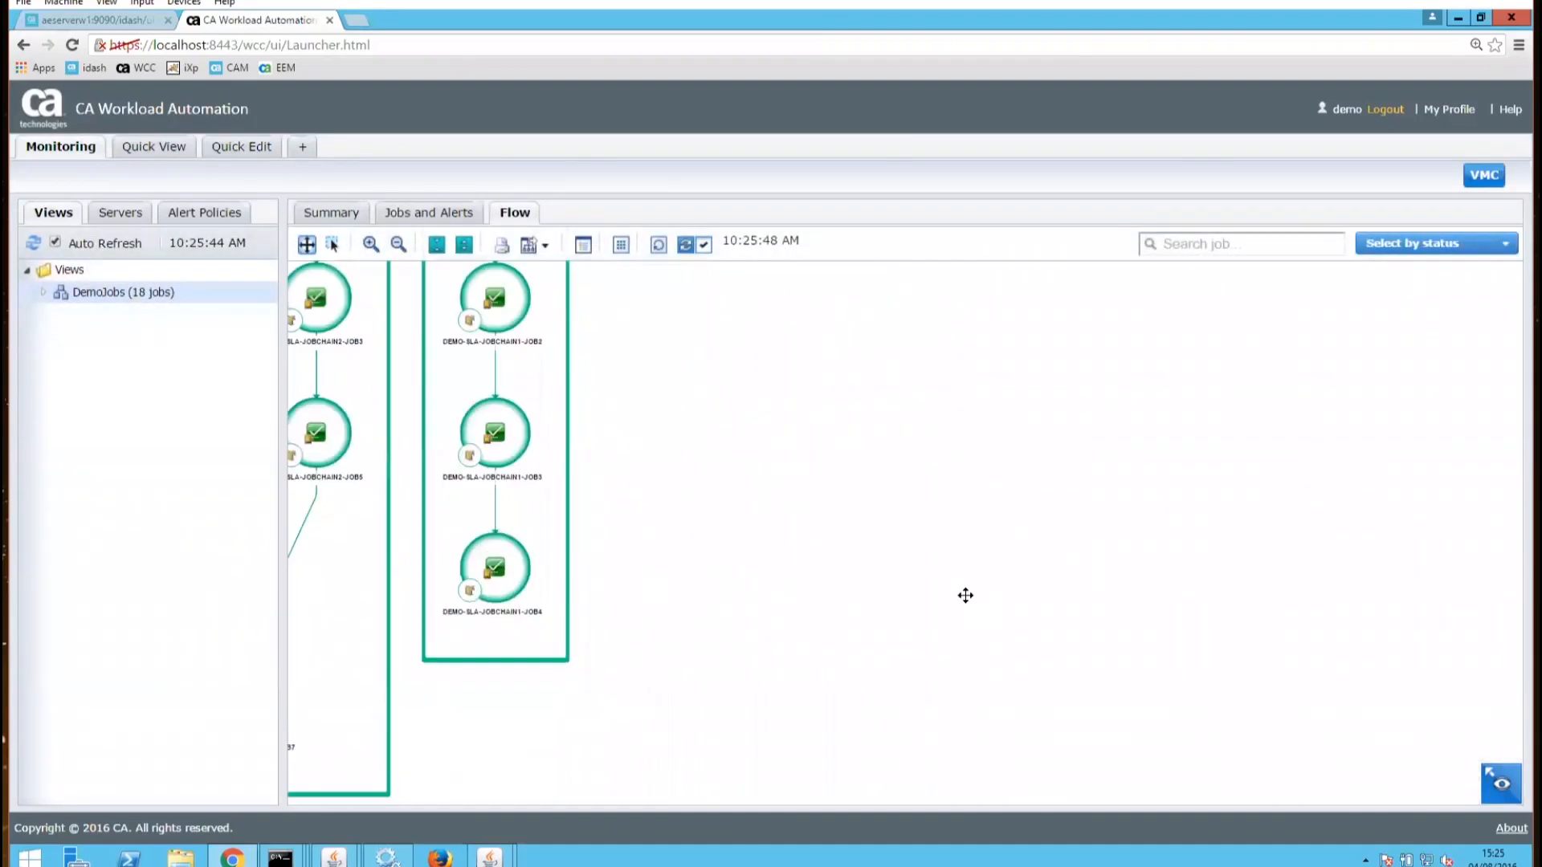
left_click(758, 399)
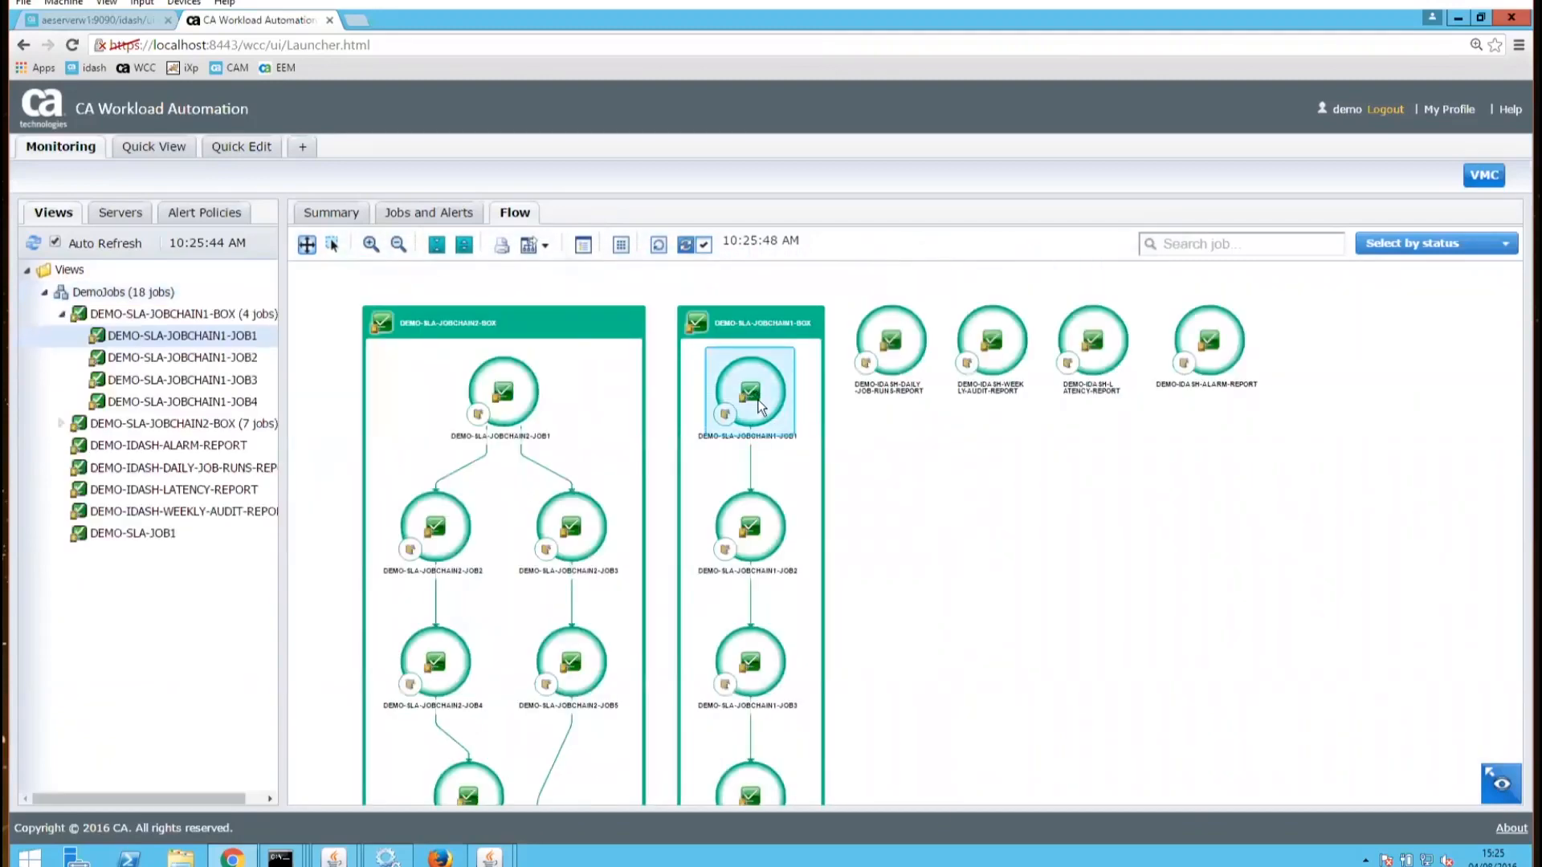
right_click(759, 399)
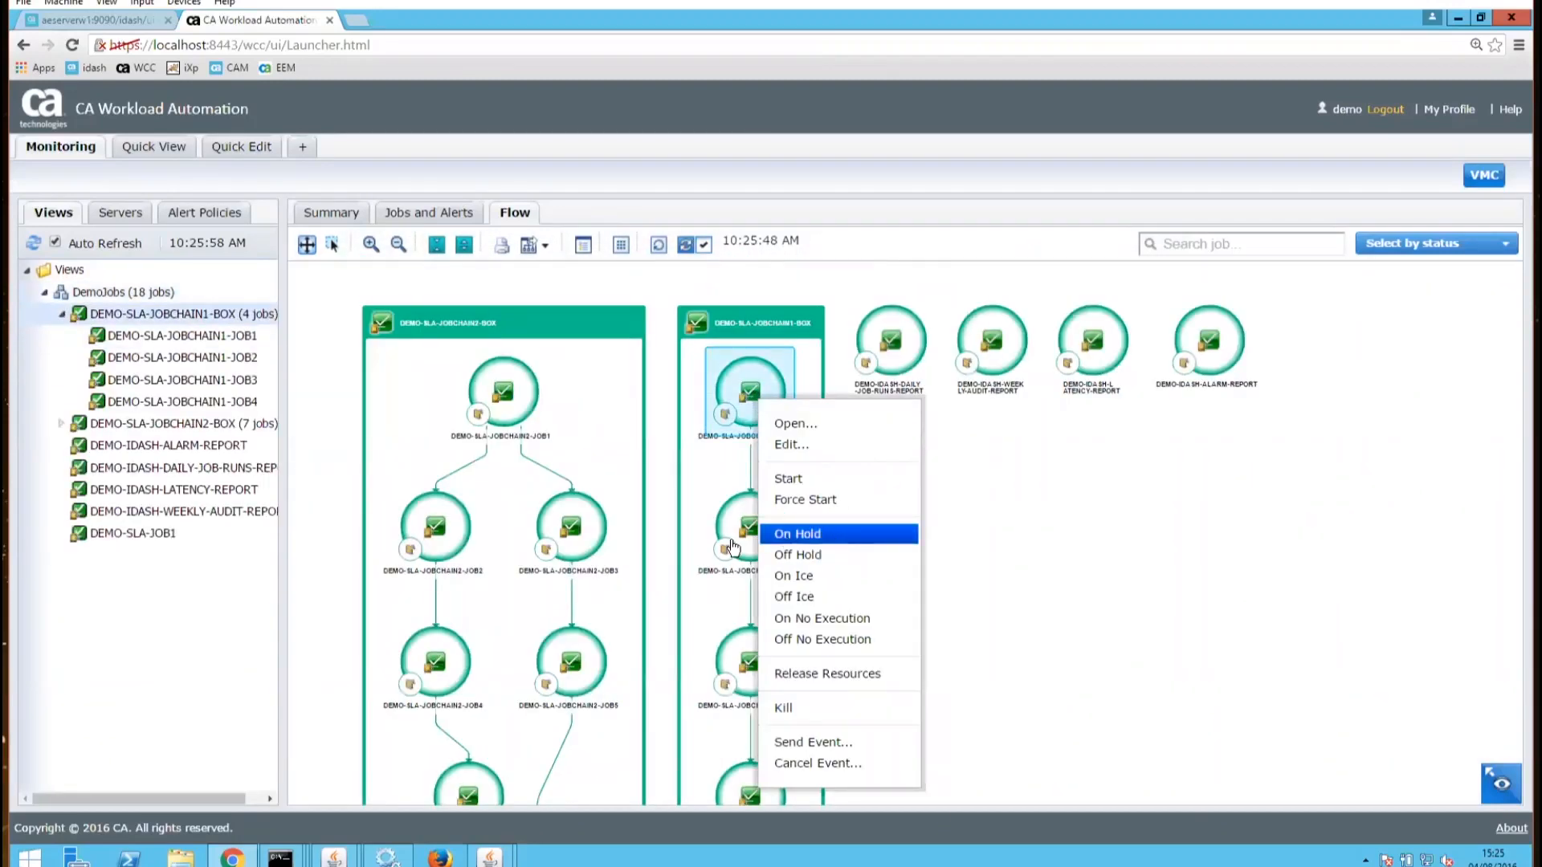
left_click(791, 535)
key("Return")
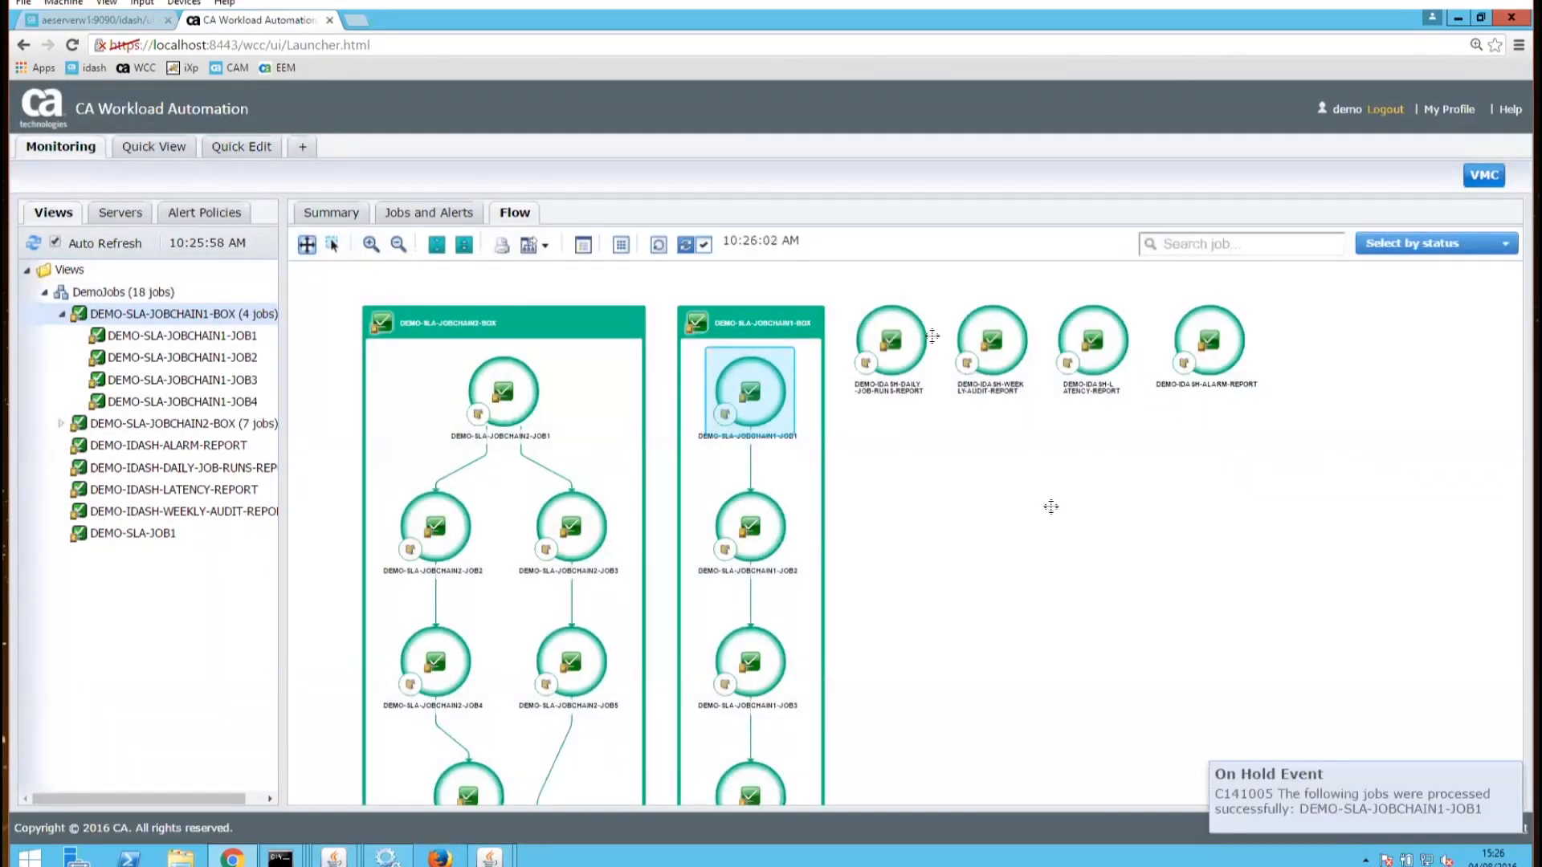
left_click(658, 247)
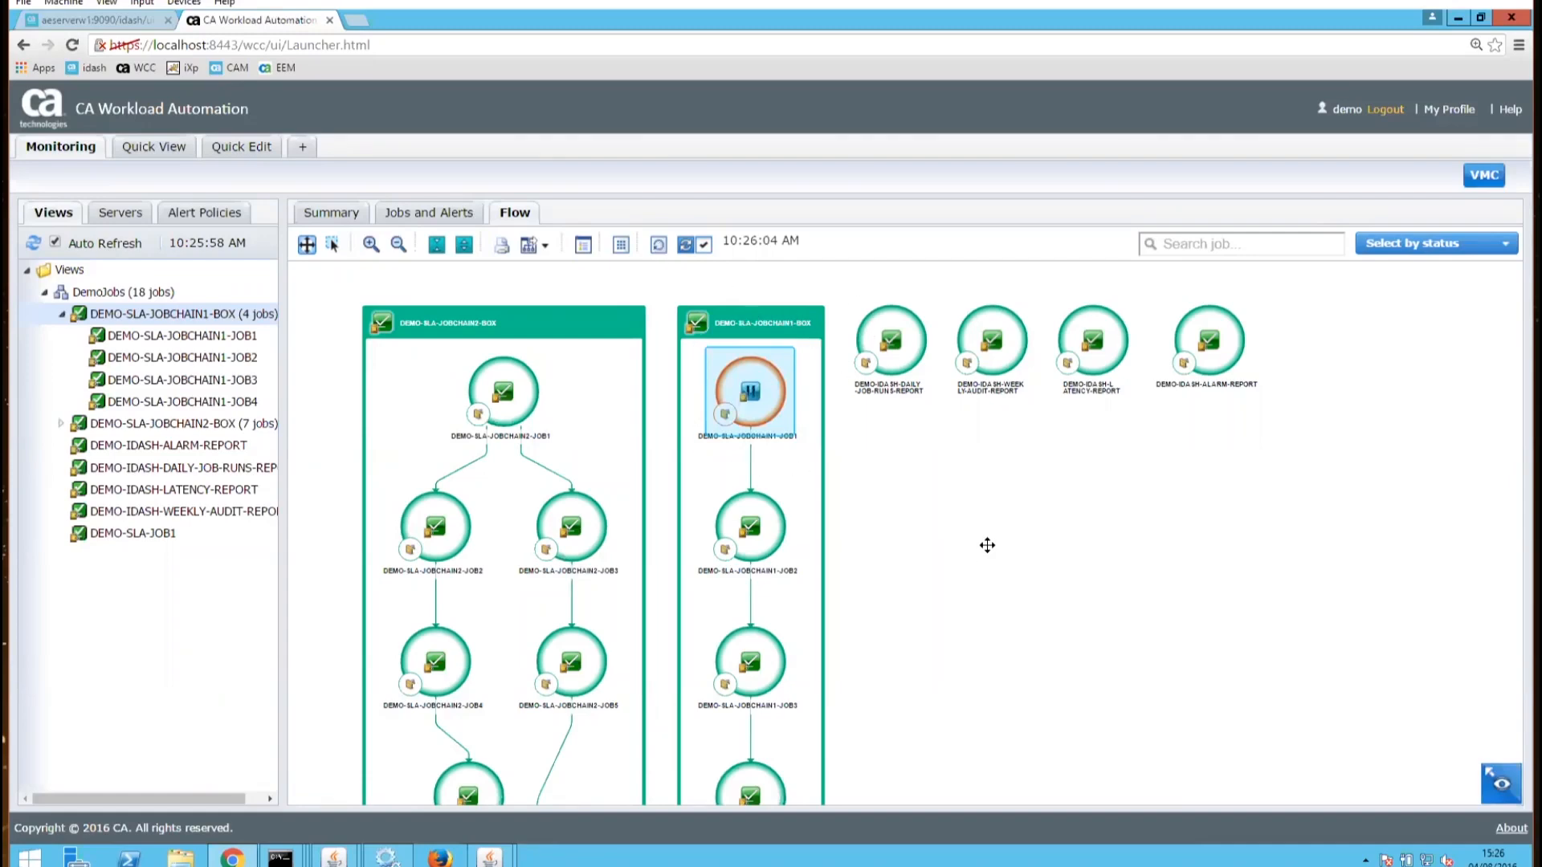
Examine the DEMO-SLA-JOBCHAIN1-BOX flow, from the first job down to DEMO-SLA-JOBCHAIN1-JOB4
scroll(988, 543, "down", 3)
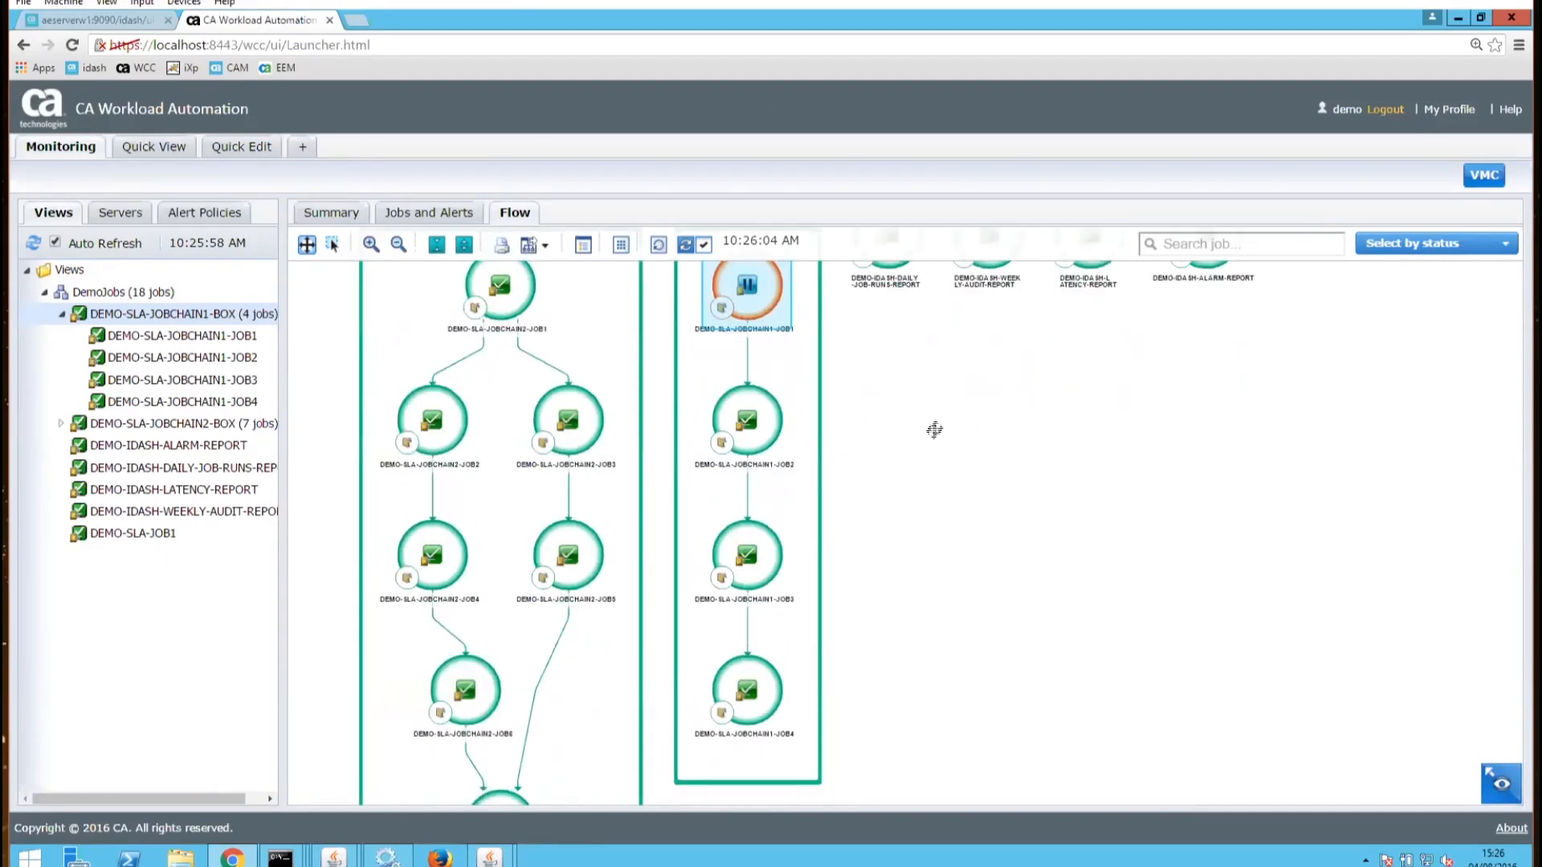
scroll(966, 389, "up", 2)
scroll(967, 390, "down", 2)
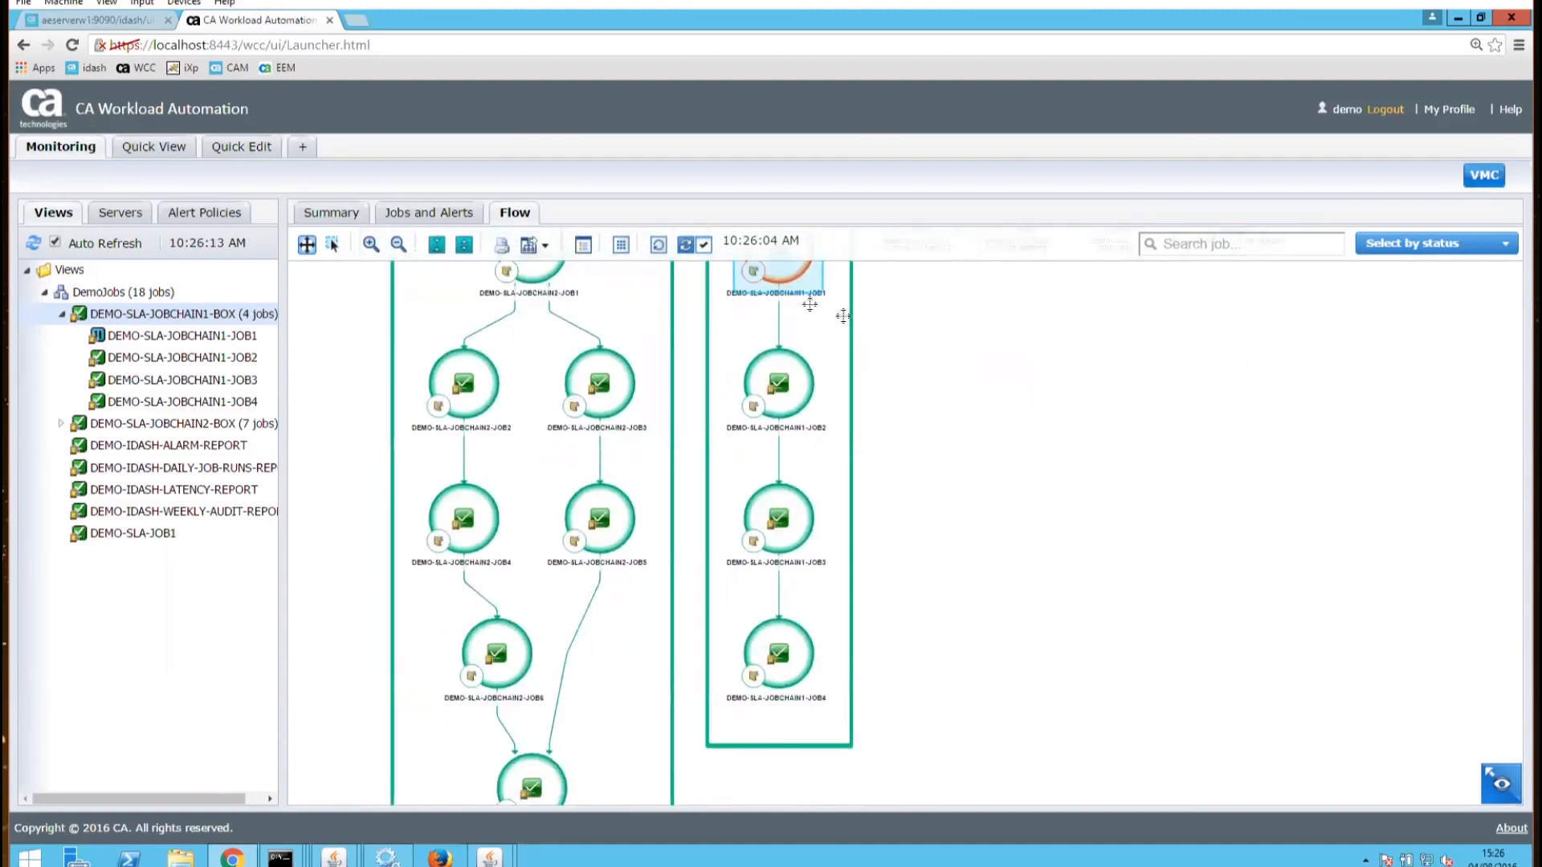
scroll(1052, 514, "up", 2)
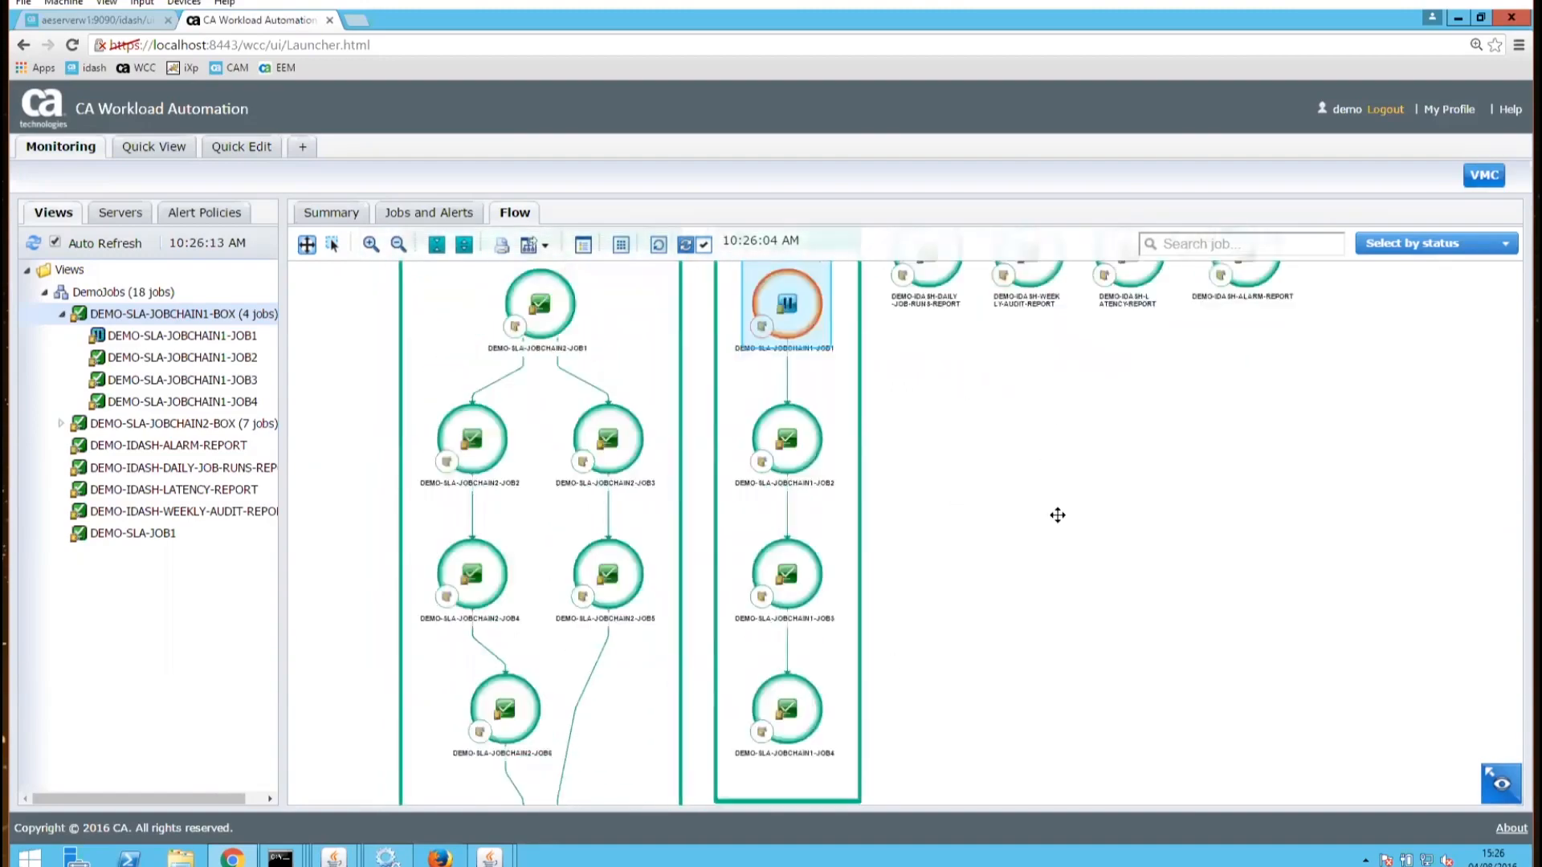
scroll(1028, 514, "down", 2)
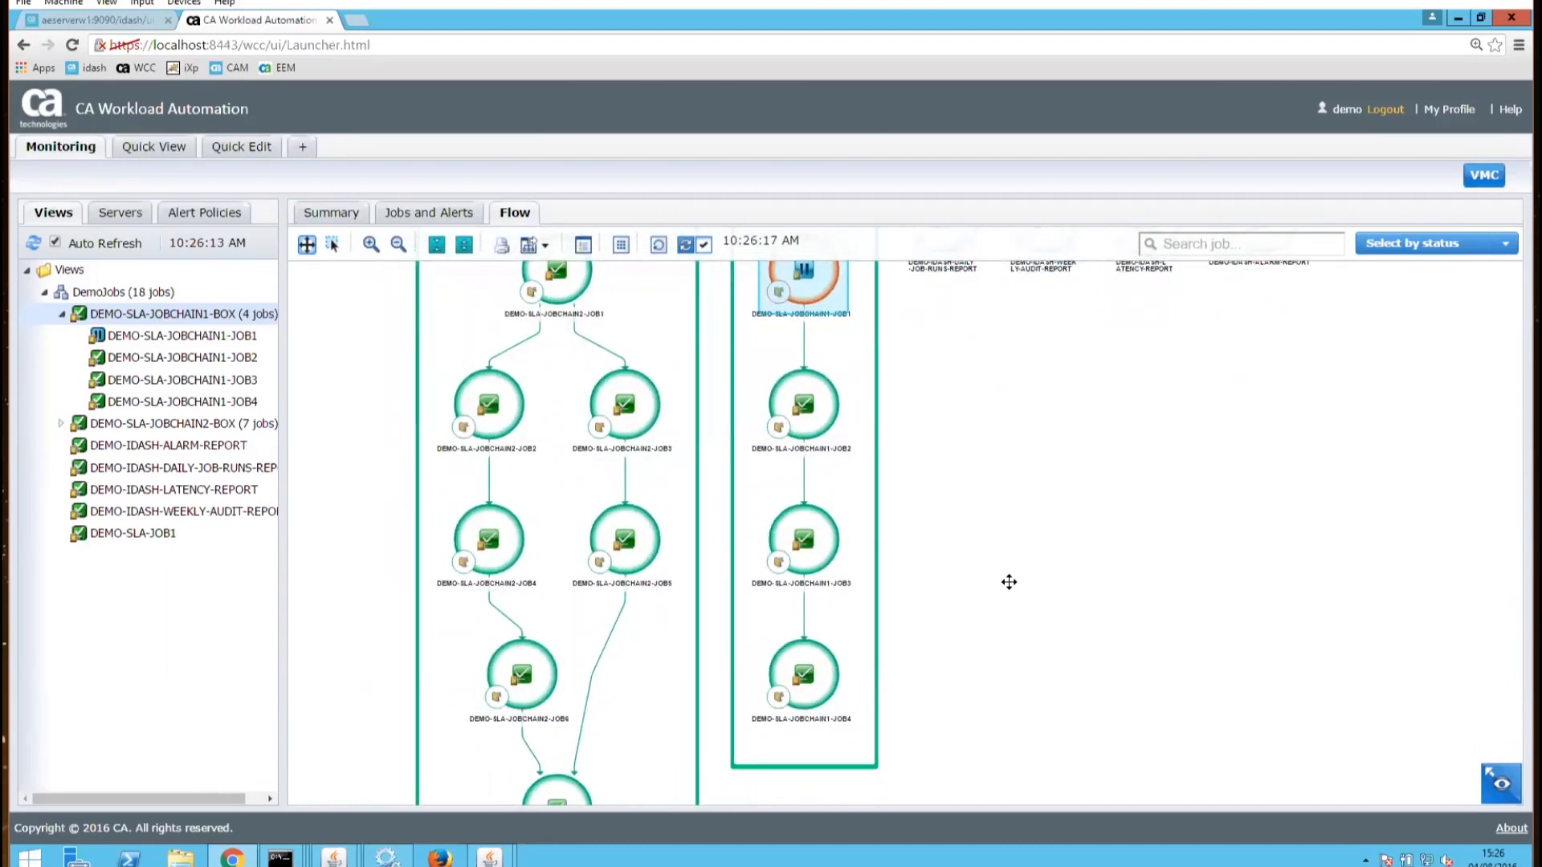
scroll(1010, 615, "up", 1)
scroll(1012, 611, "up", 2)
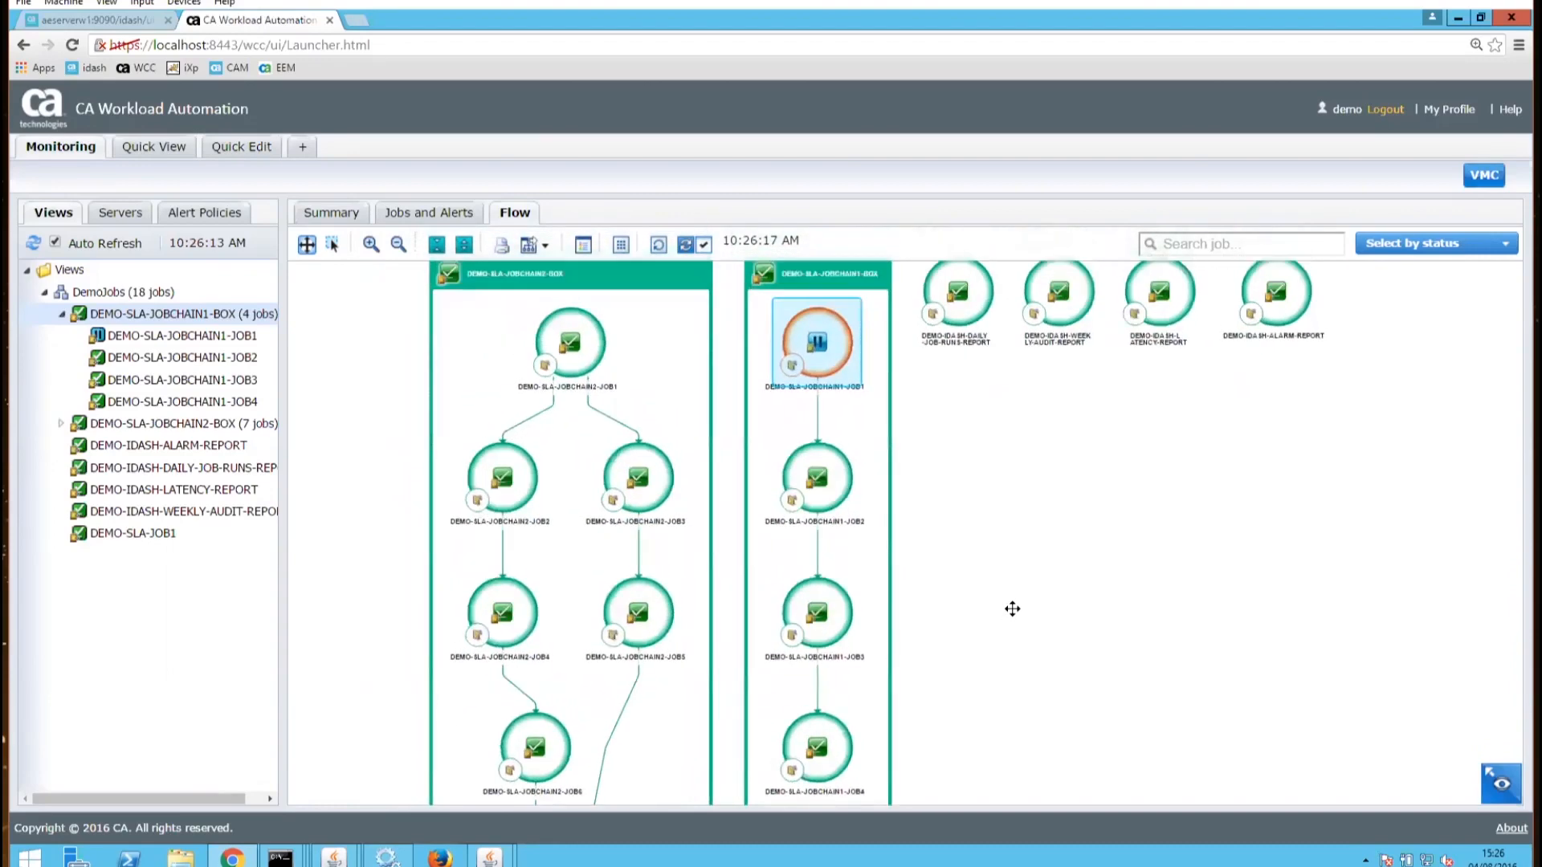
Switch back to iDash, check the DEMO-SLA-CHAIN1 status in its flow view and expand that SLA's alert on the dashboard
left_click(124, 22)
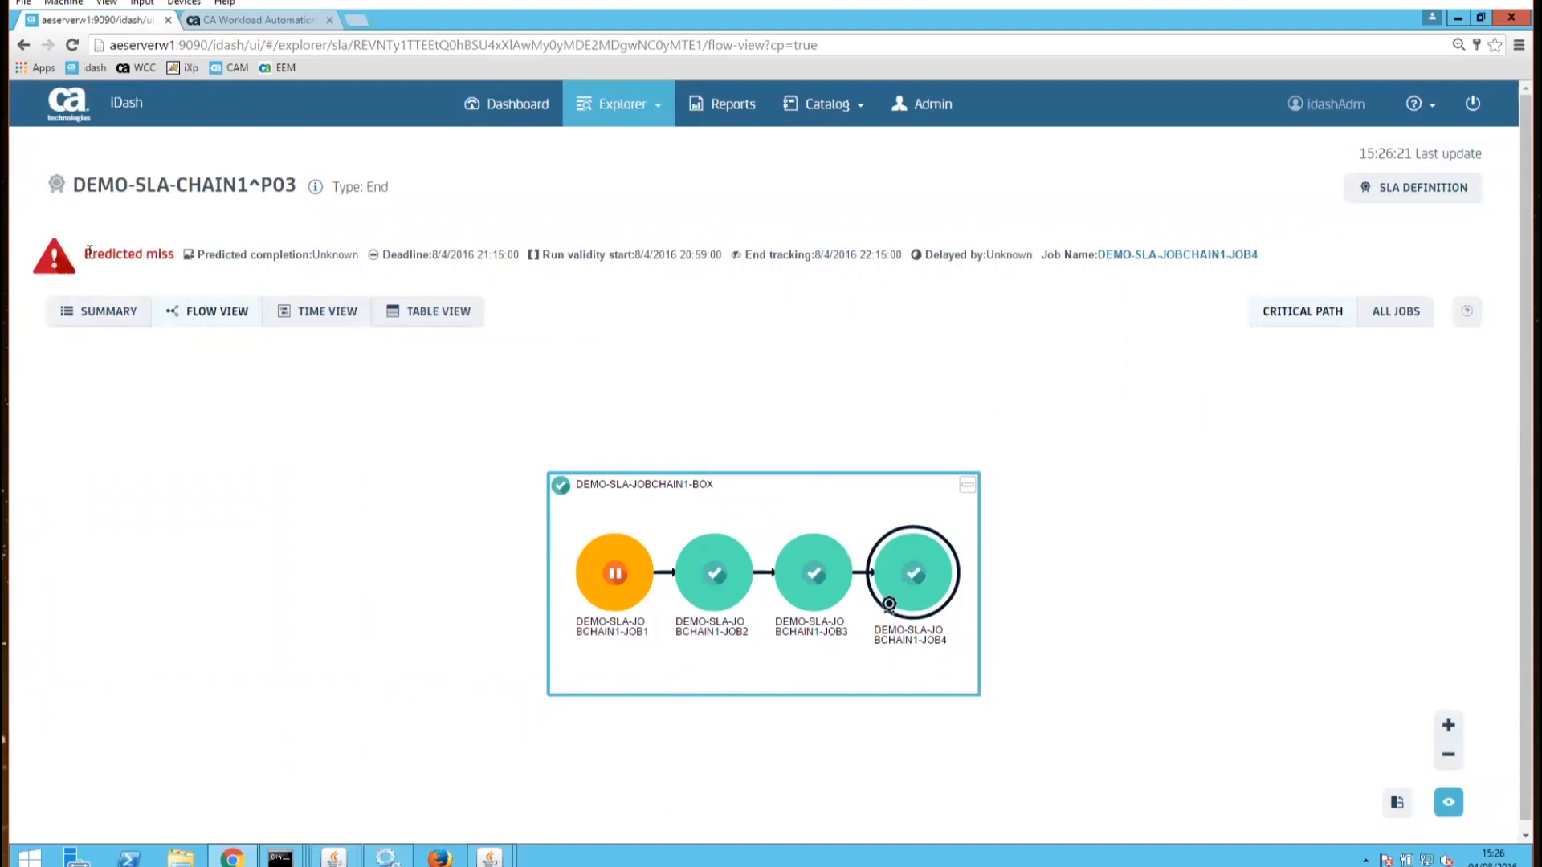
left_click_drag(84, 254, 177, 255)
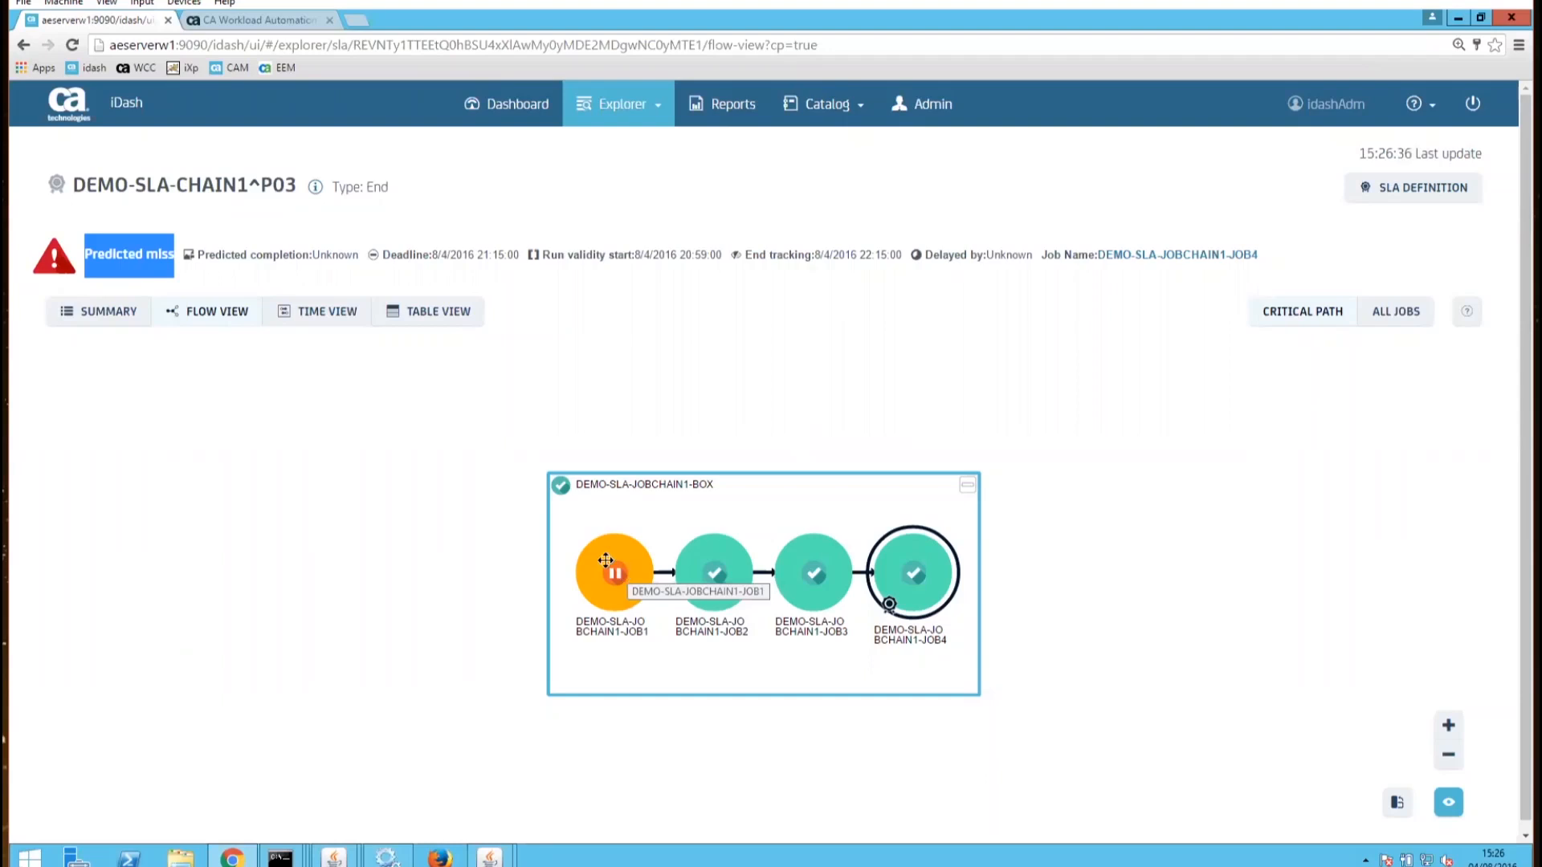
left_click(498, 119)
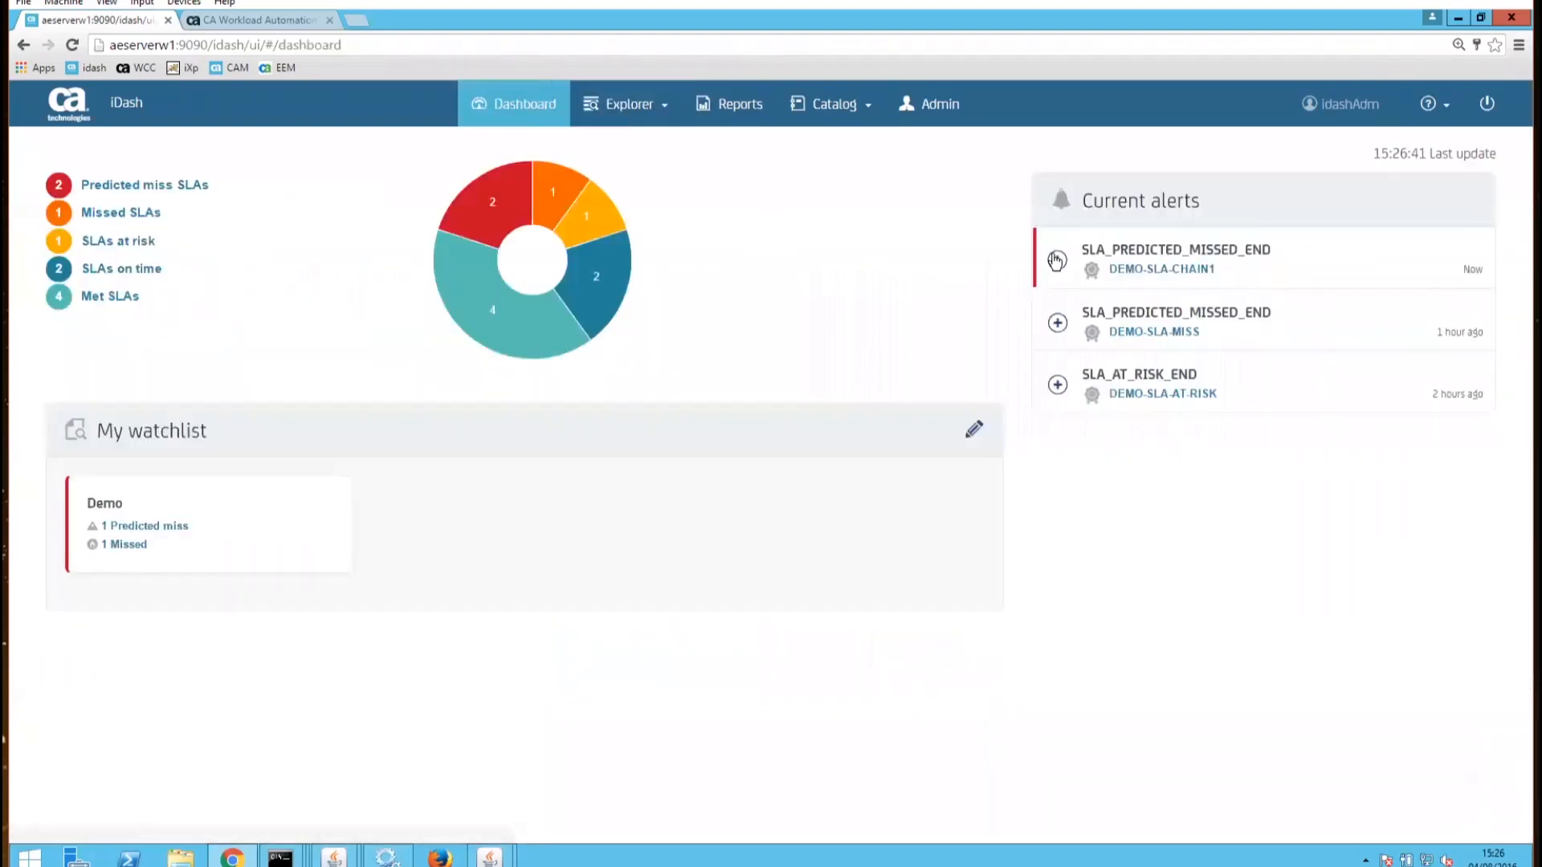
left_click(1057, 261)
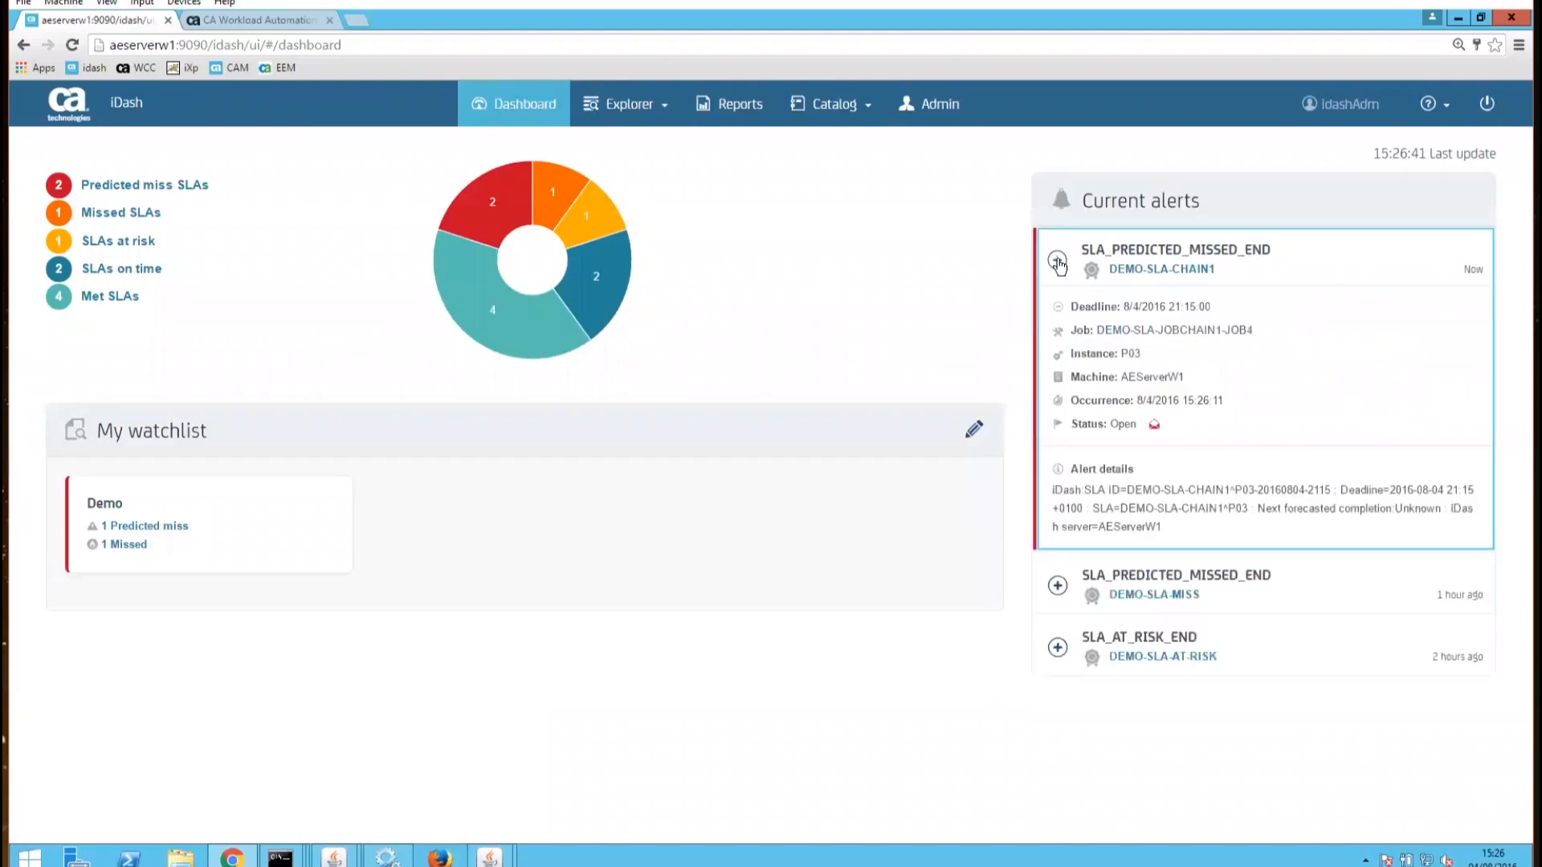
mouse_move(471, 193)
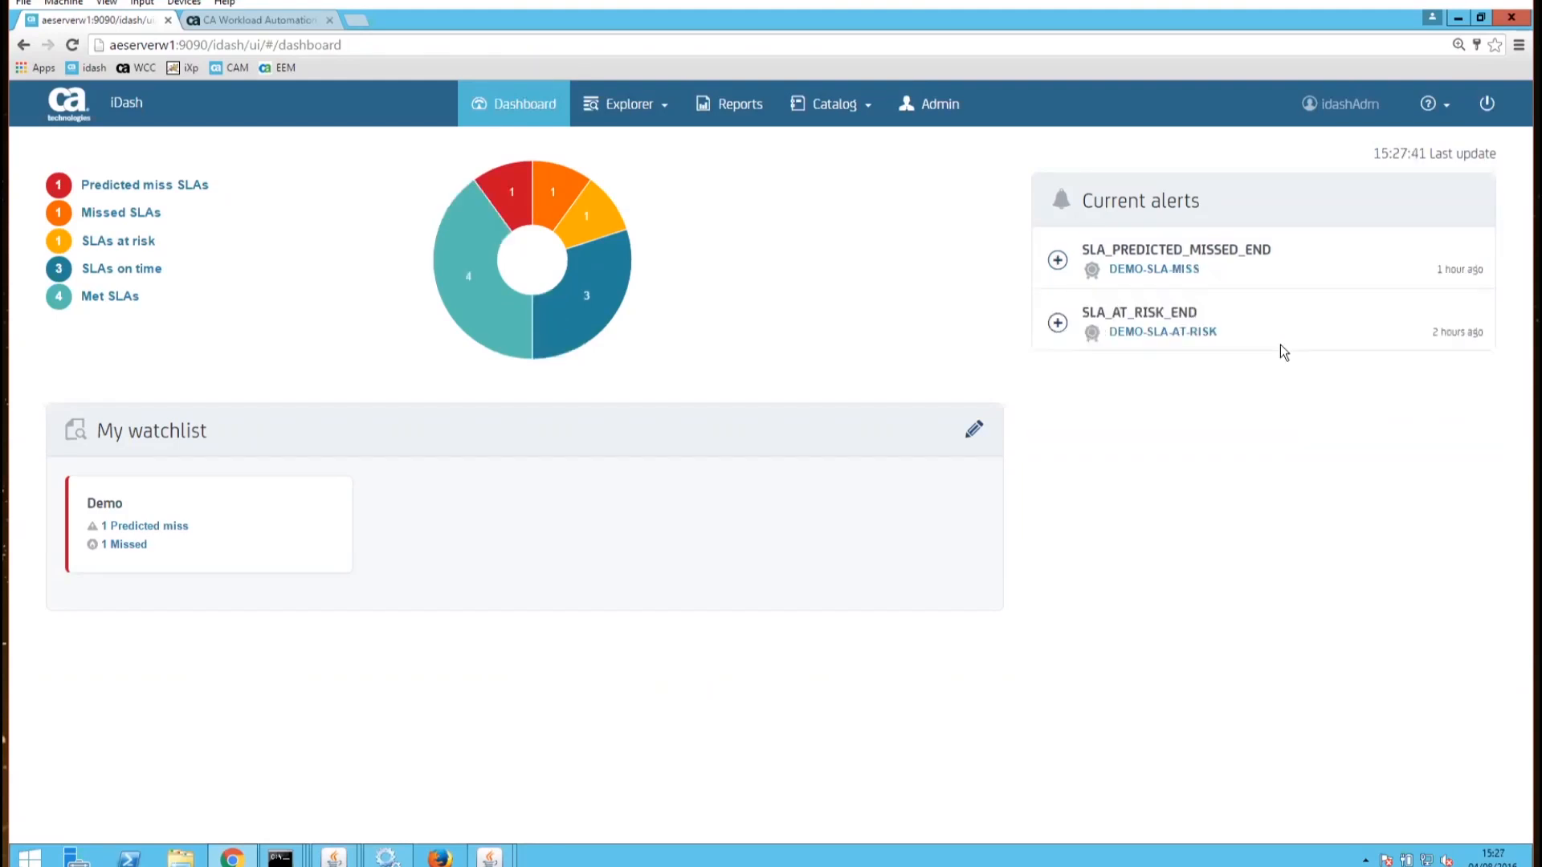
Start a new AutoSys job run report and name it JR1
left_click(757, 110)
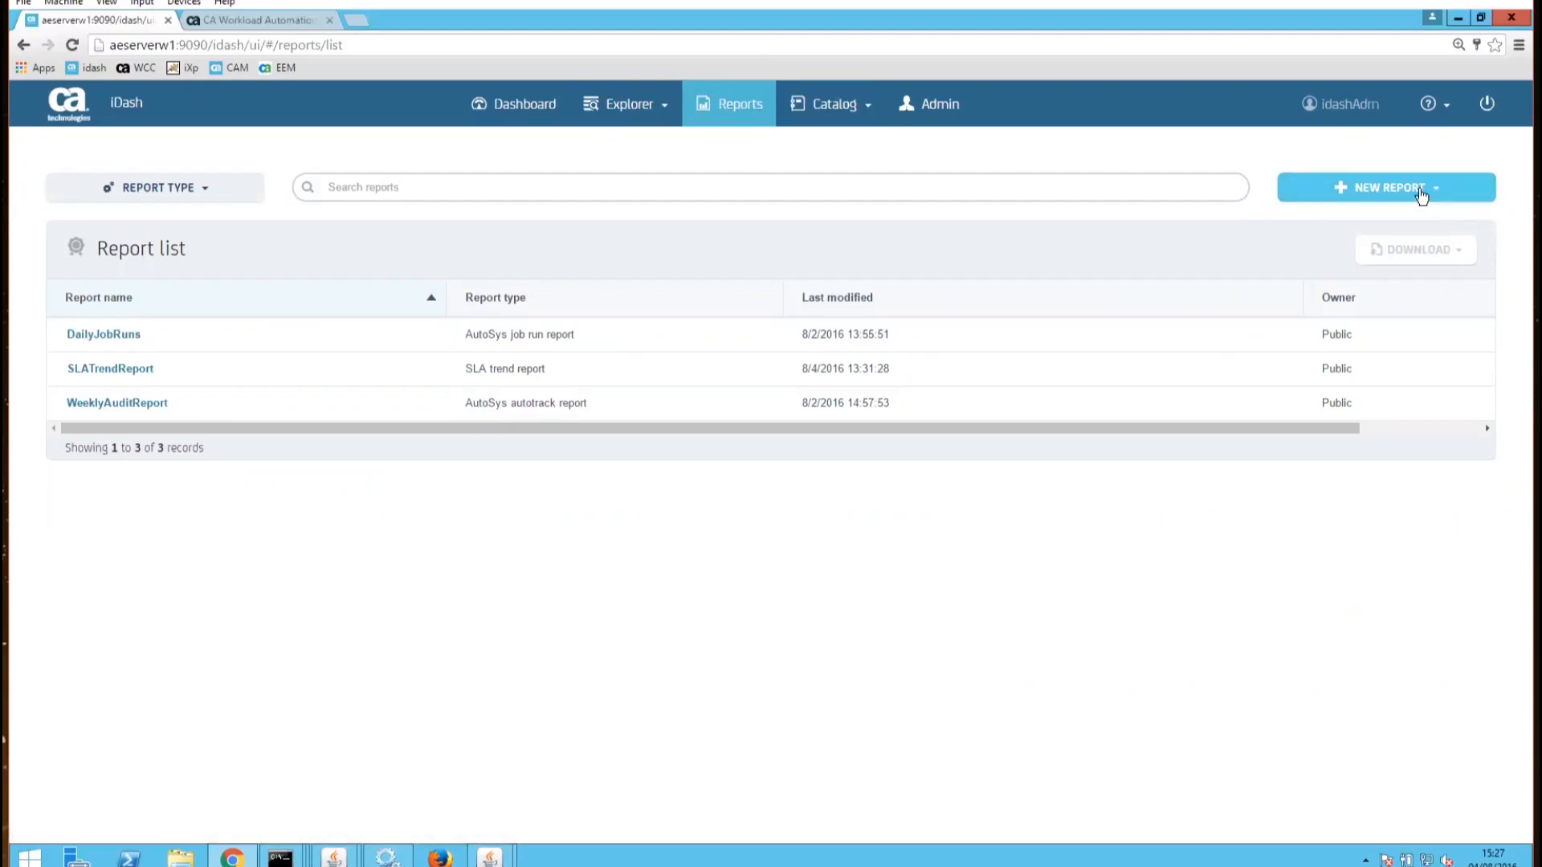
left_click(1422, 195)
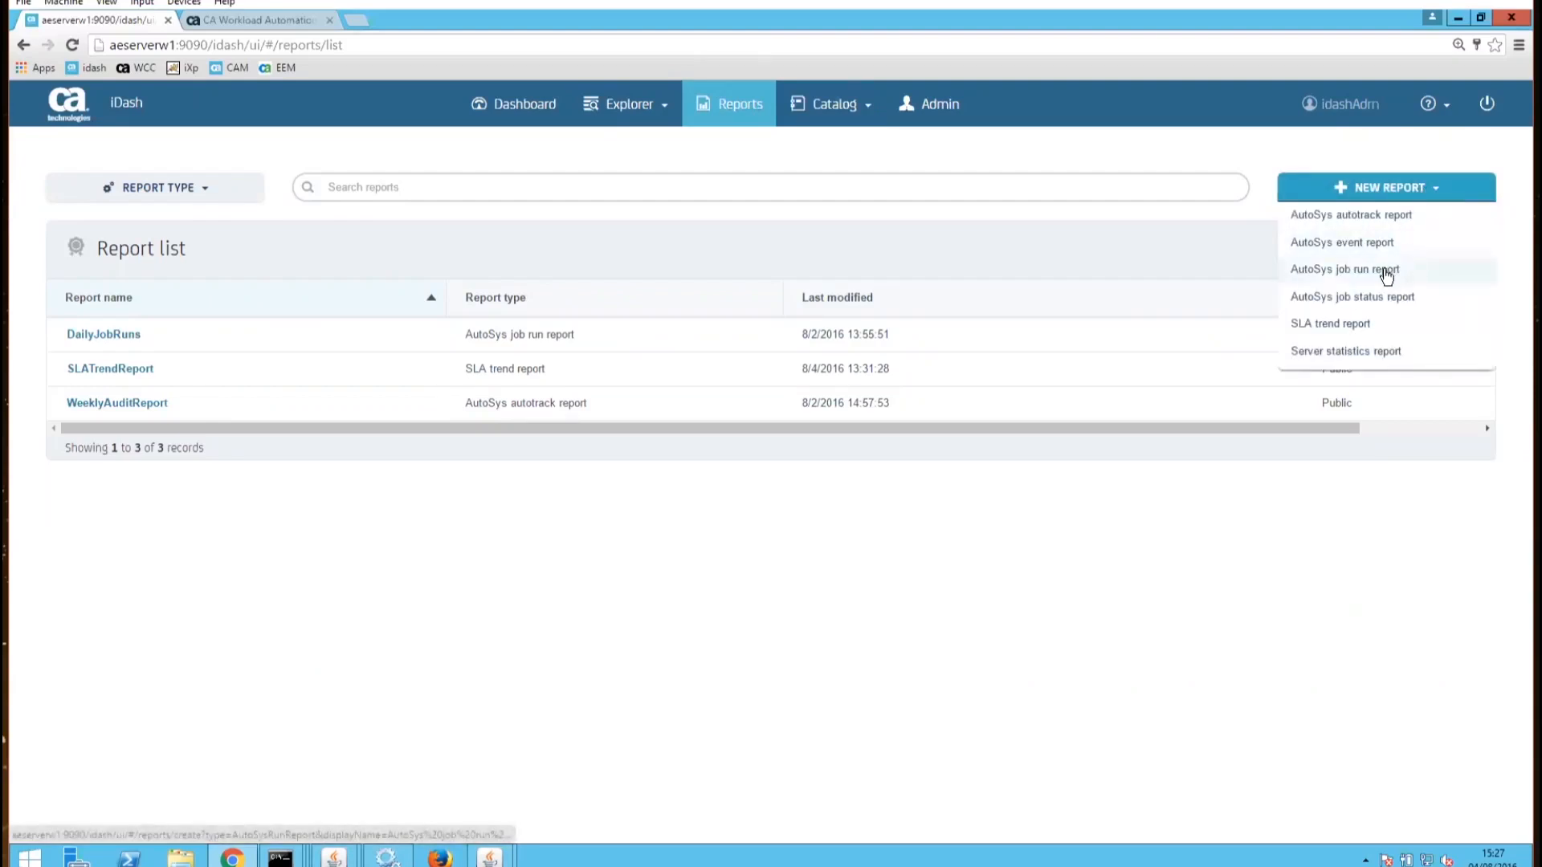
left_click(1387, 271)
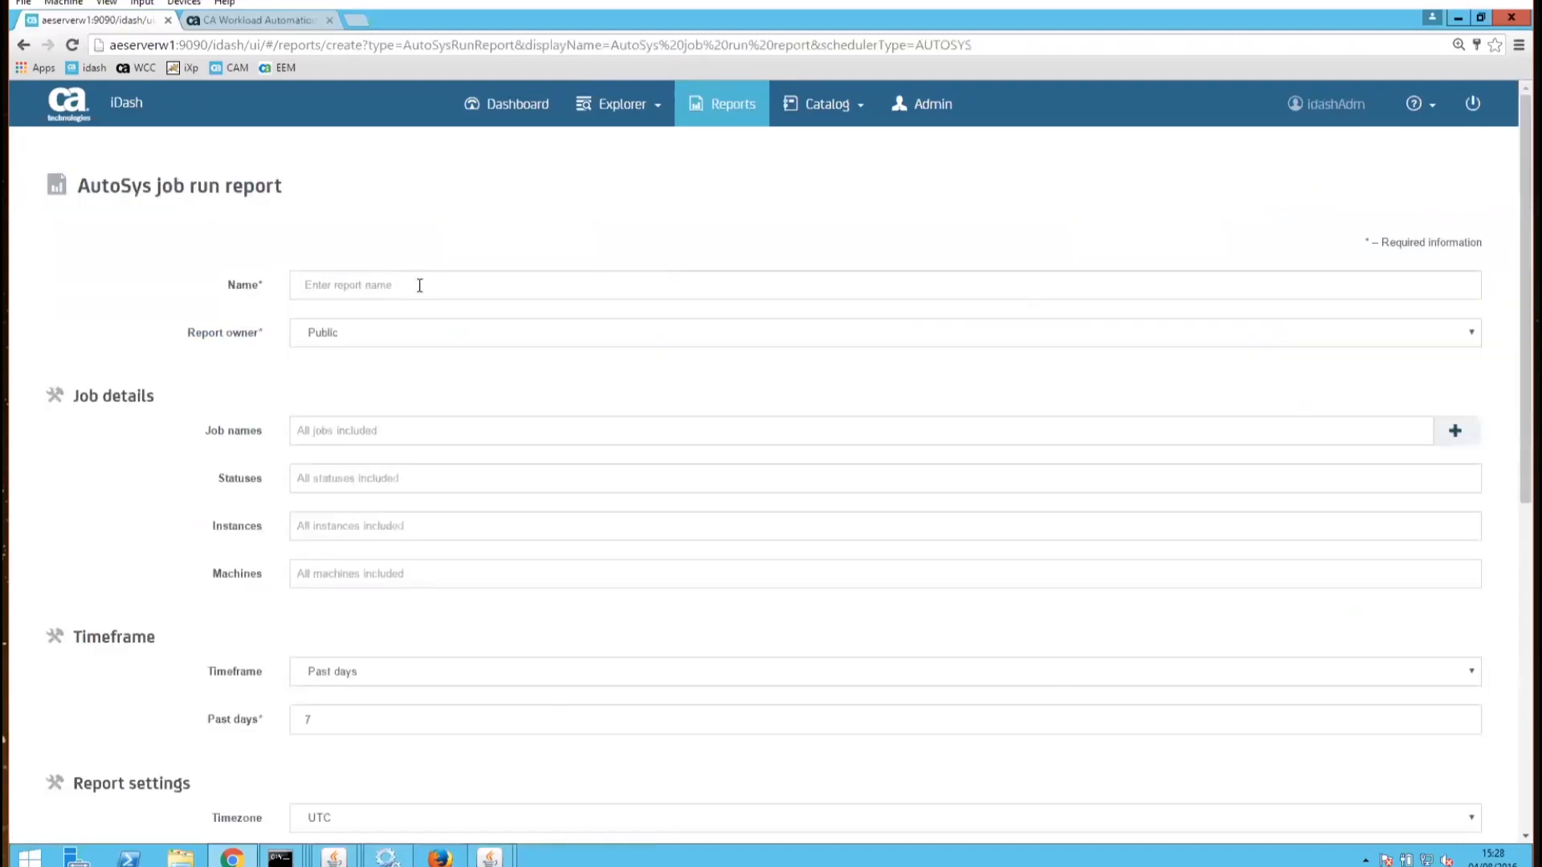
left_click(371, 278)
type("JR1")
left_click(344, 318)
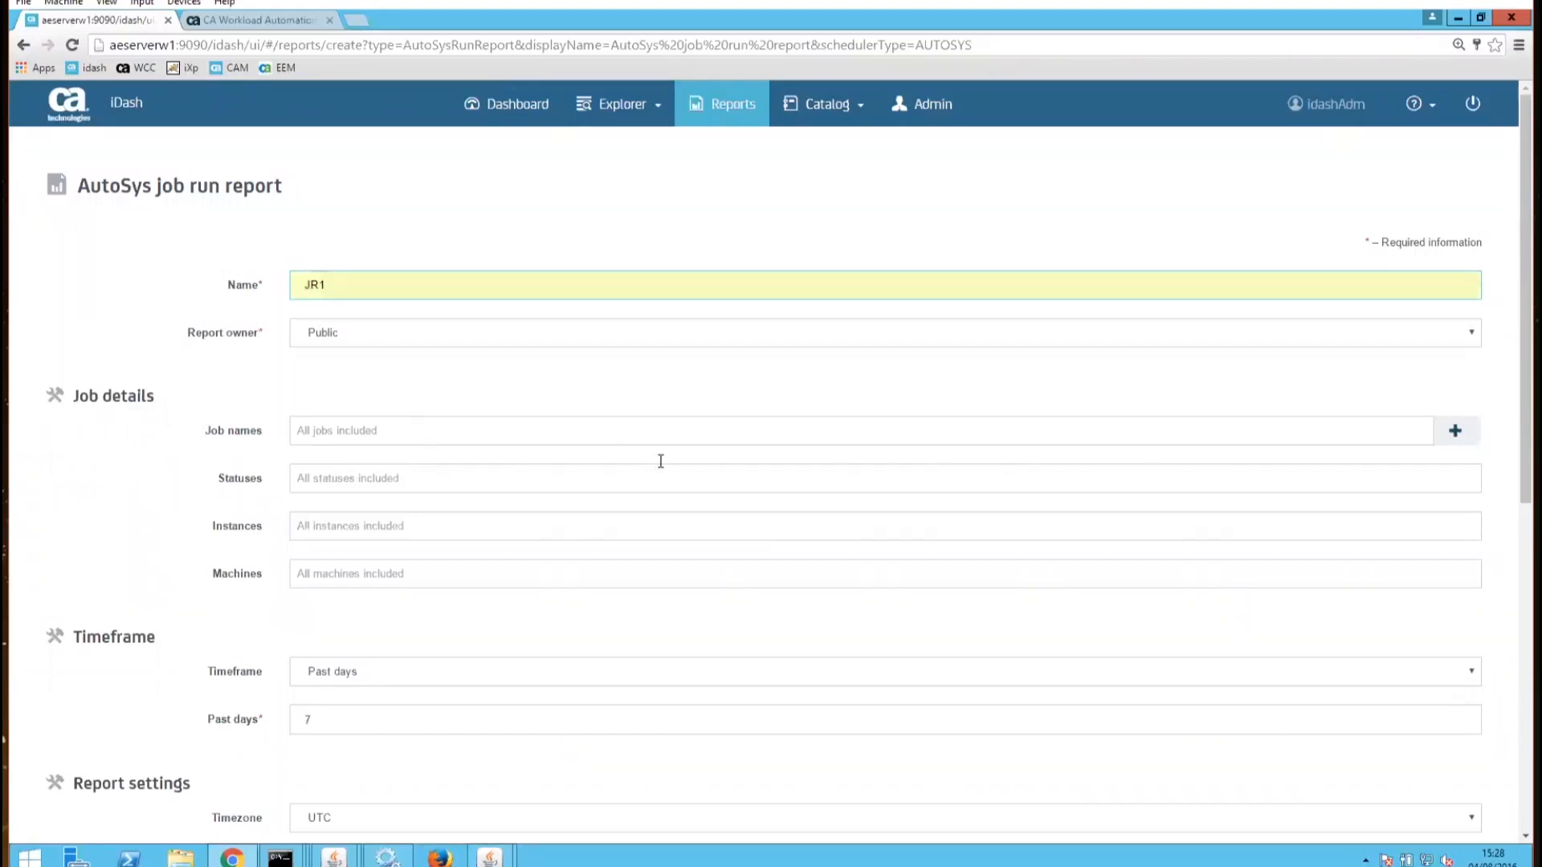
Limit the report to the SUCCESS status over the past 2 days and save it
scroll(579, 471, "down", 1)
left_click(500, 399)
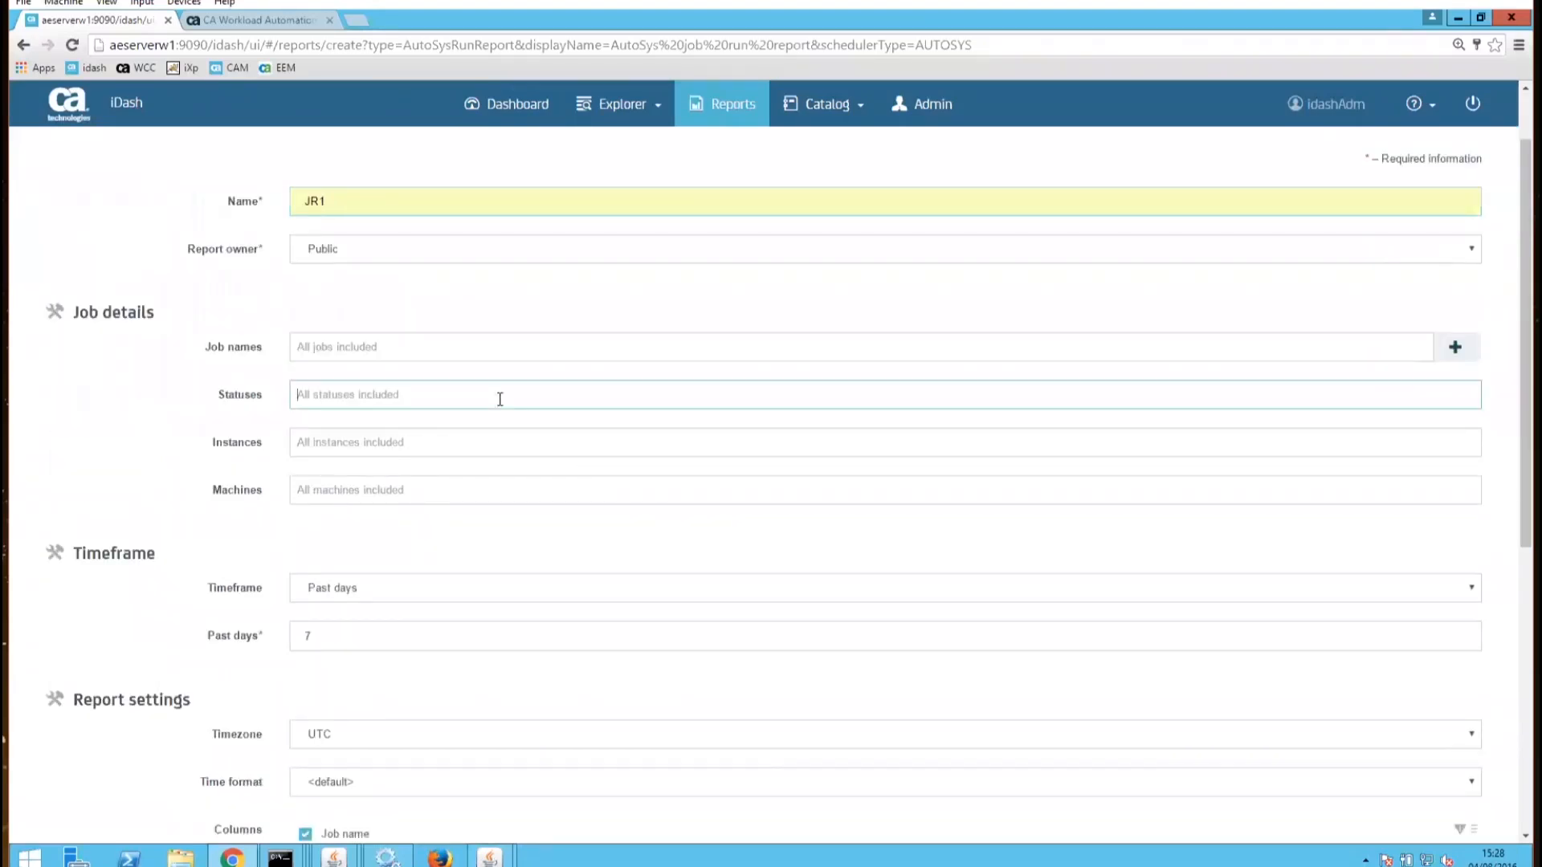
left_click(363, 434)
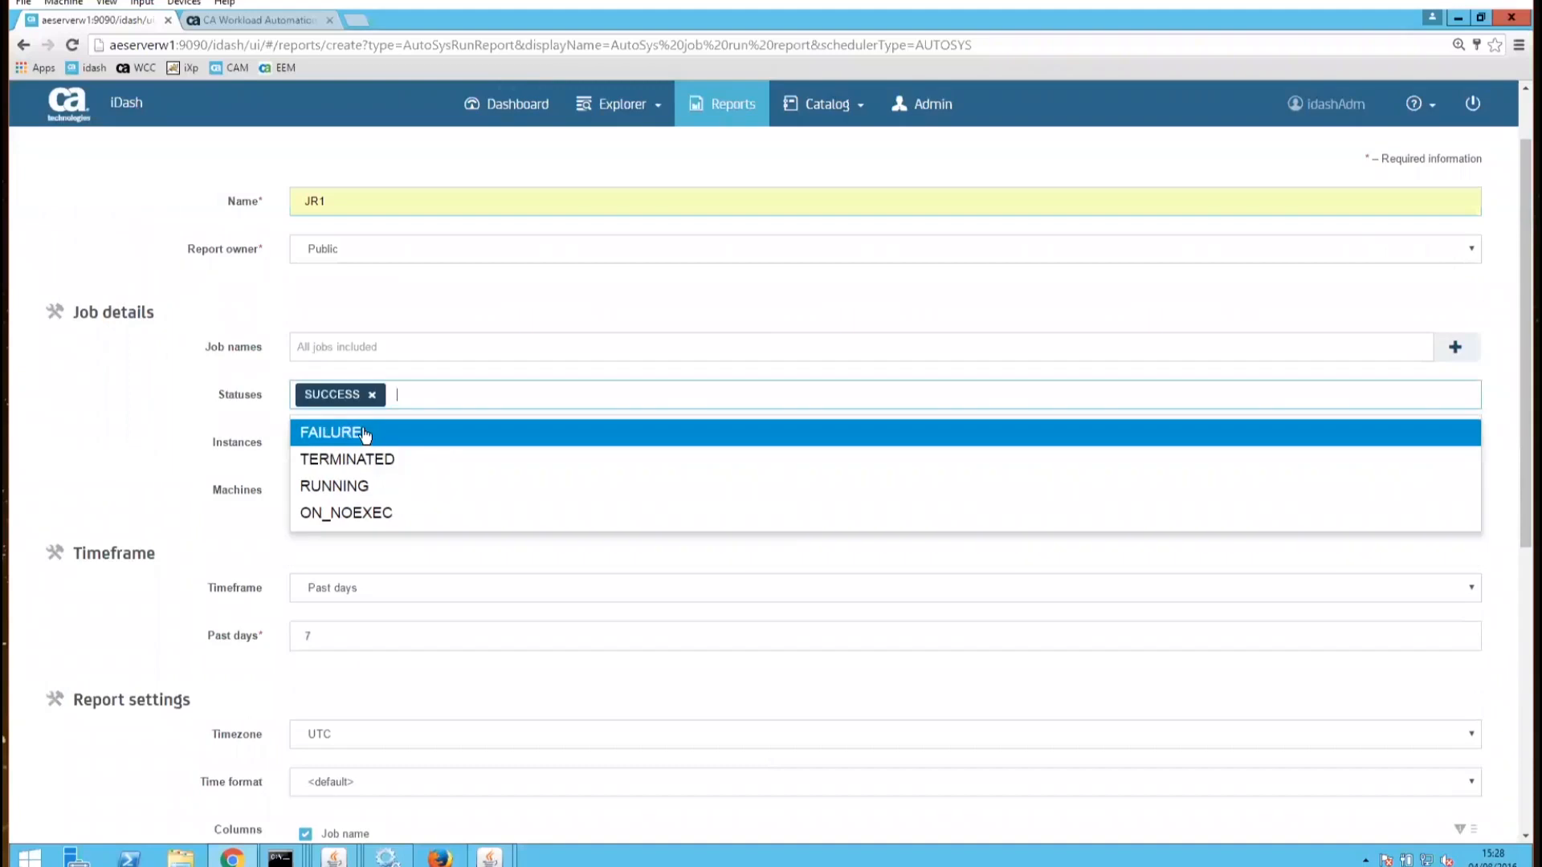
left_click(152, 381)
left_click_drag(377, 636, 233, 627)
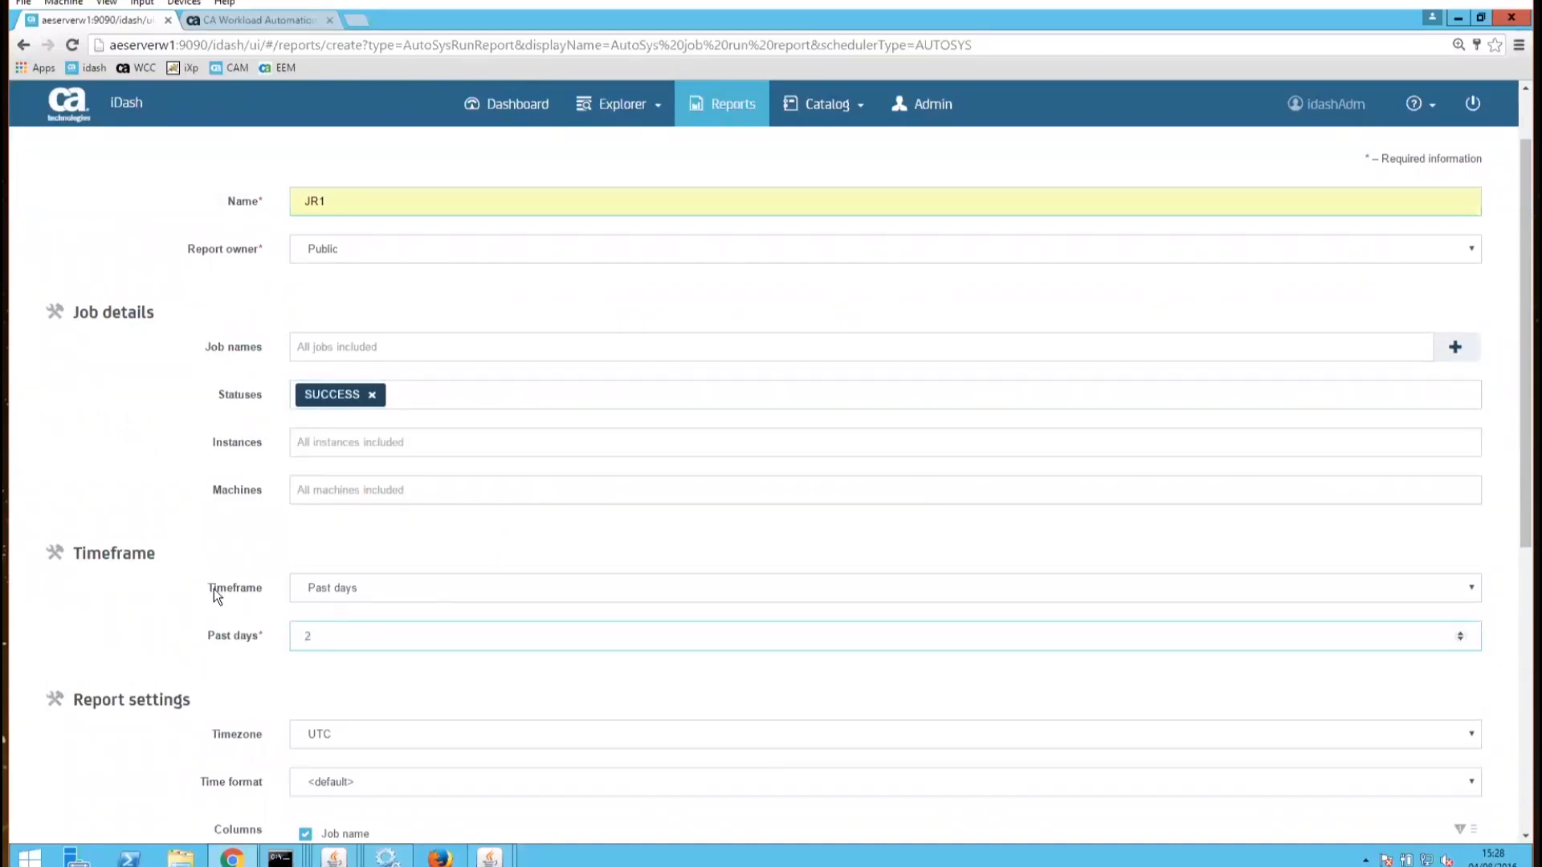
scroll(210, 589, "down", 7)
left_click(133, 792)
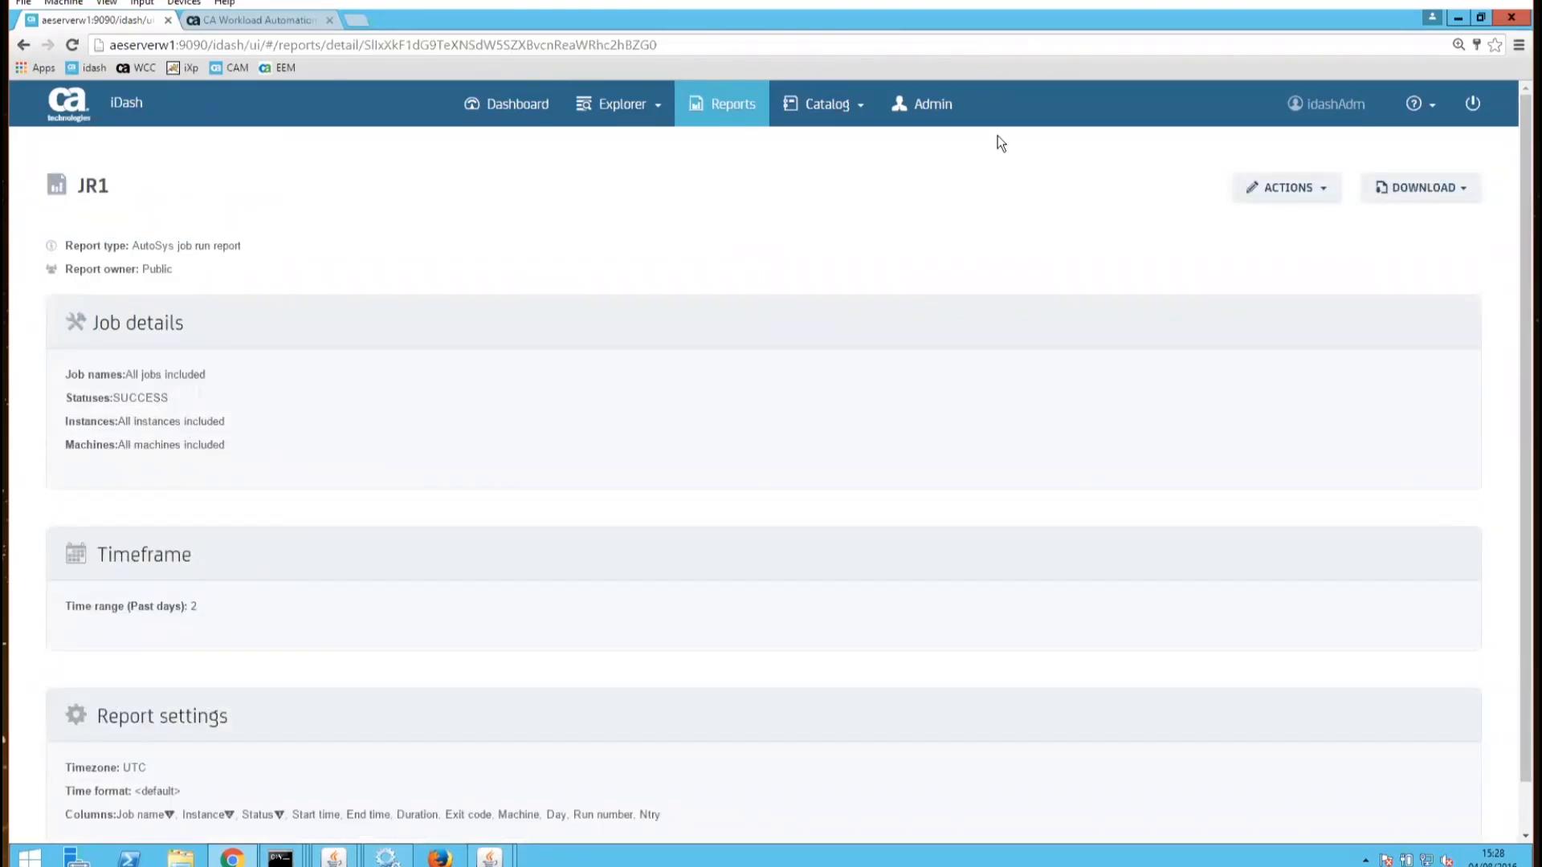
Download the JR1 report in HTML format
left_click(1446, 193)
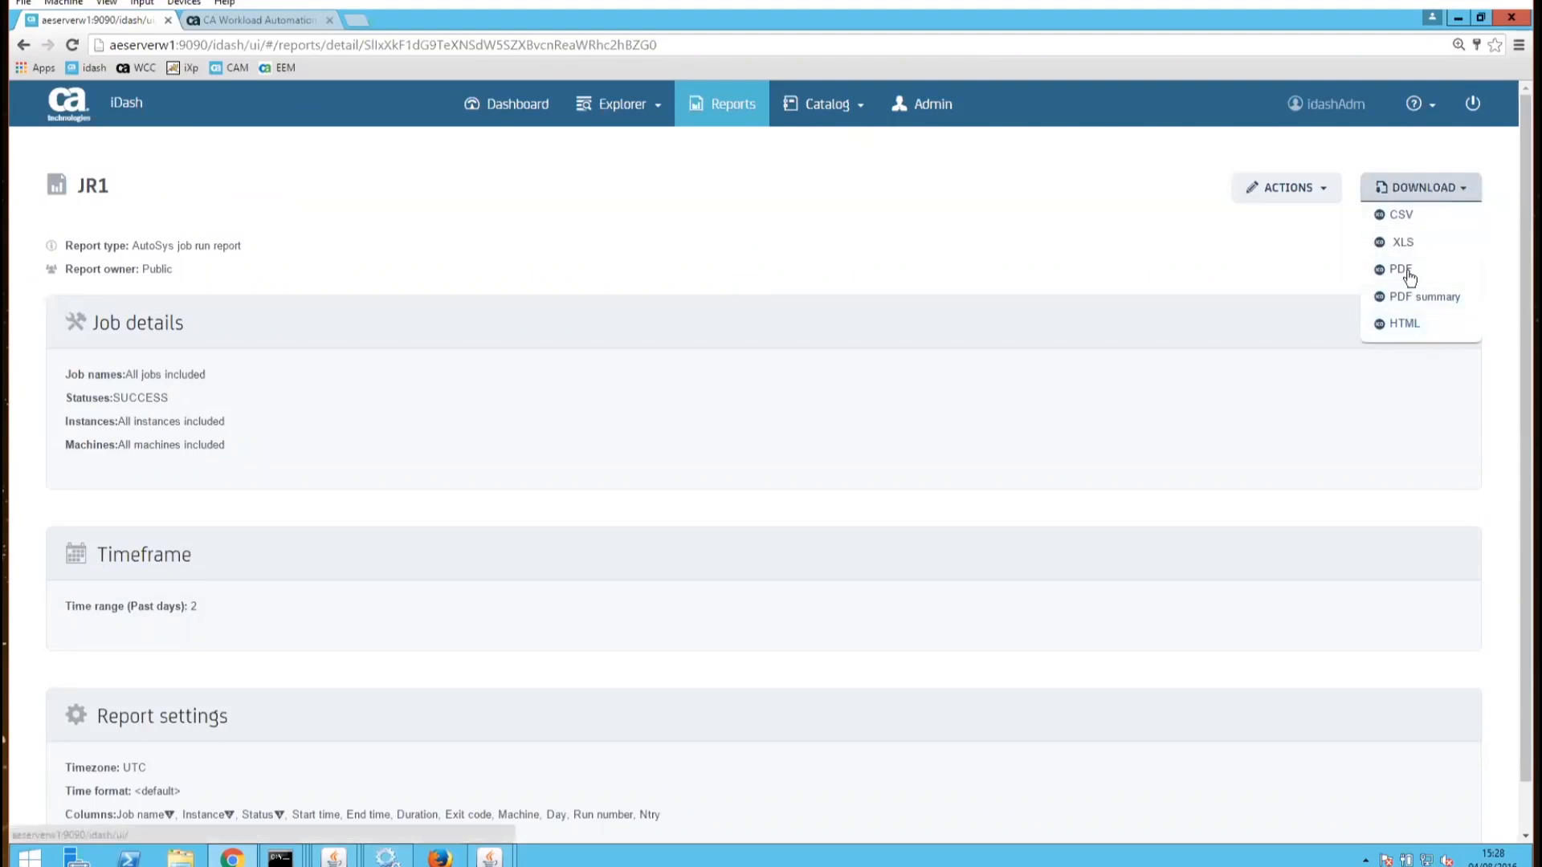
left_click(1400, 325)
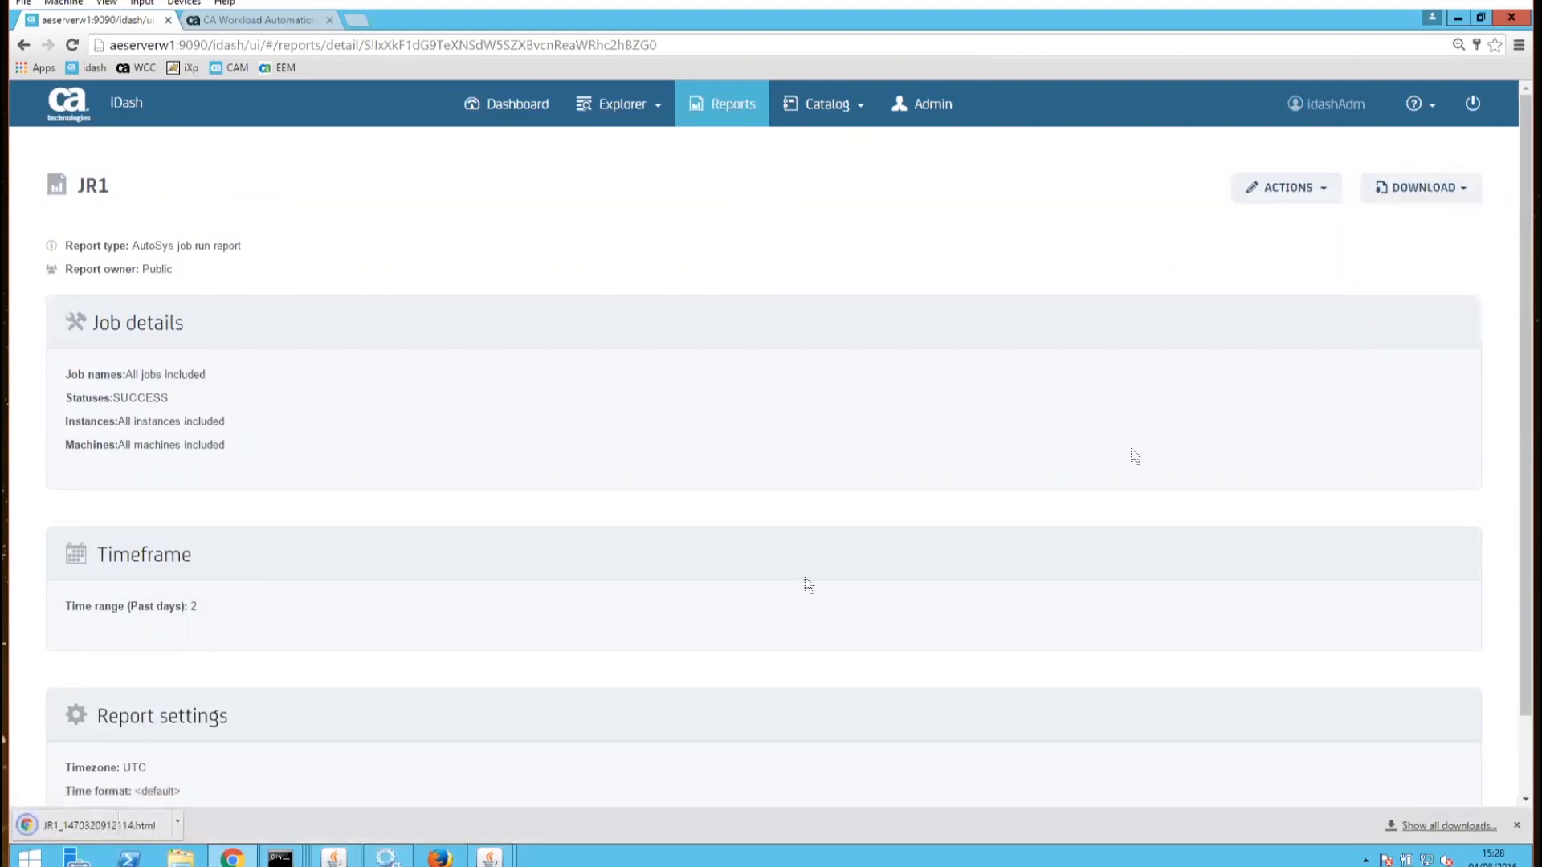
Look through the downloaded JR1 HTML report, close it and return to the reports page
left_click(71, 830)
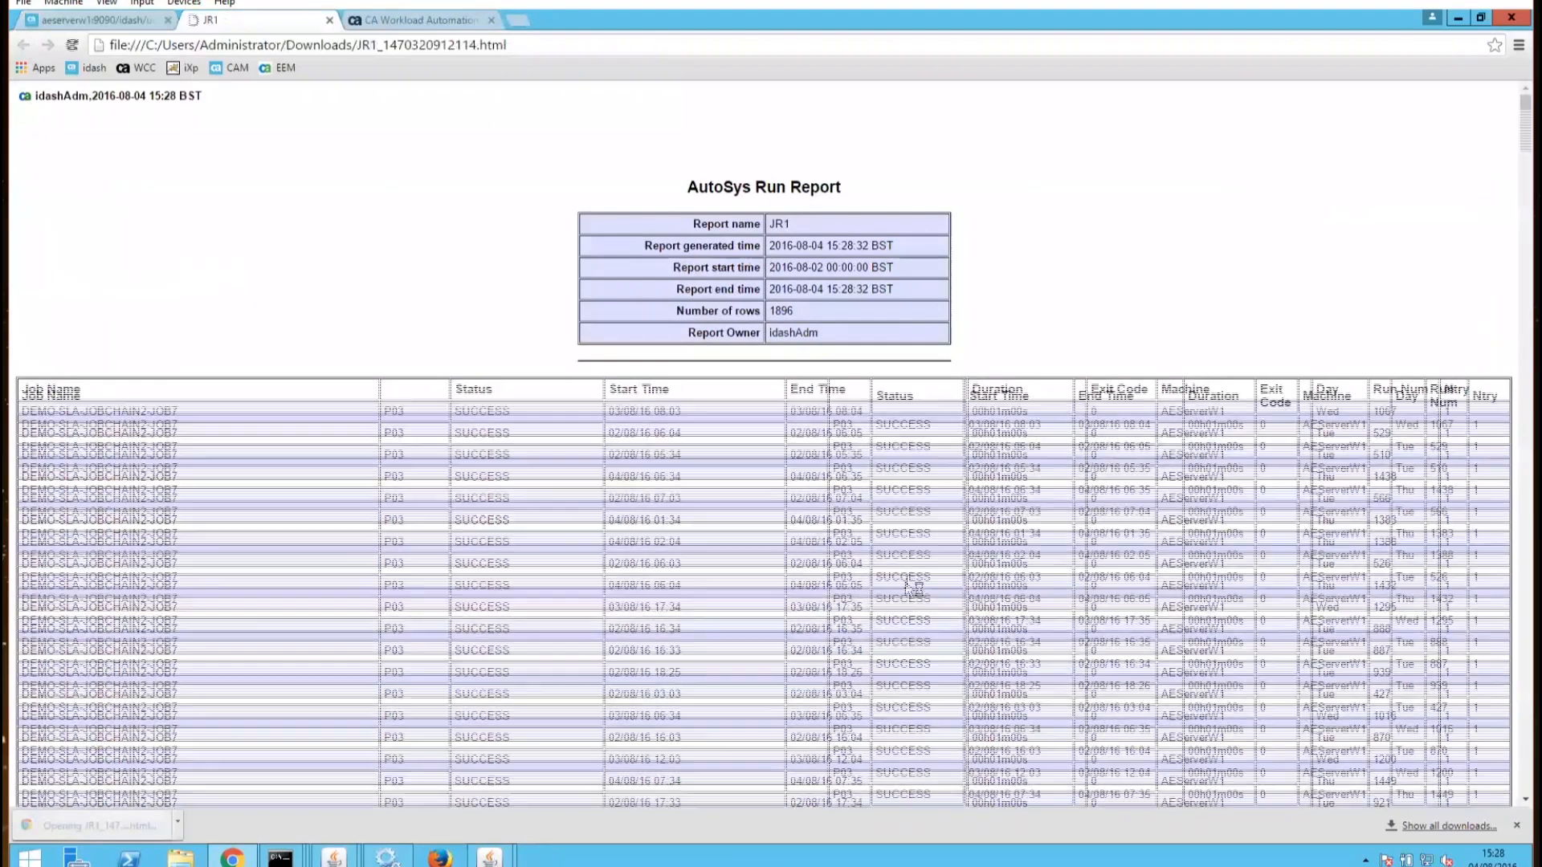
scroll(883, 584, "down", 6)
scroll(900, 584, "up", 6)
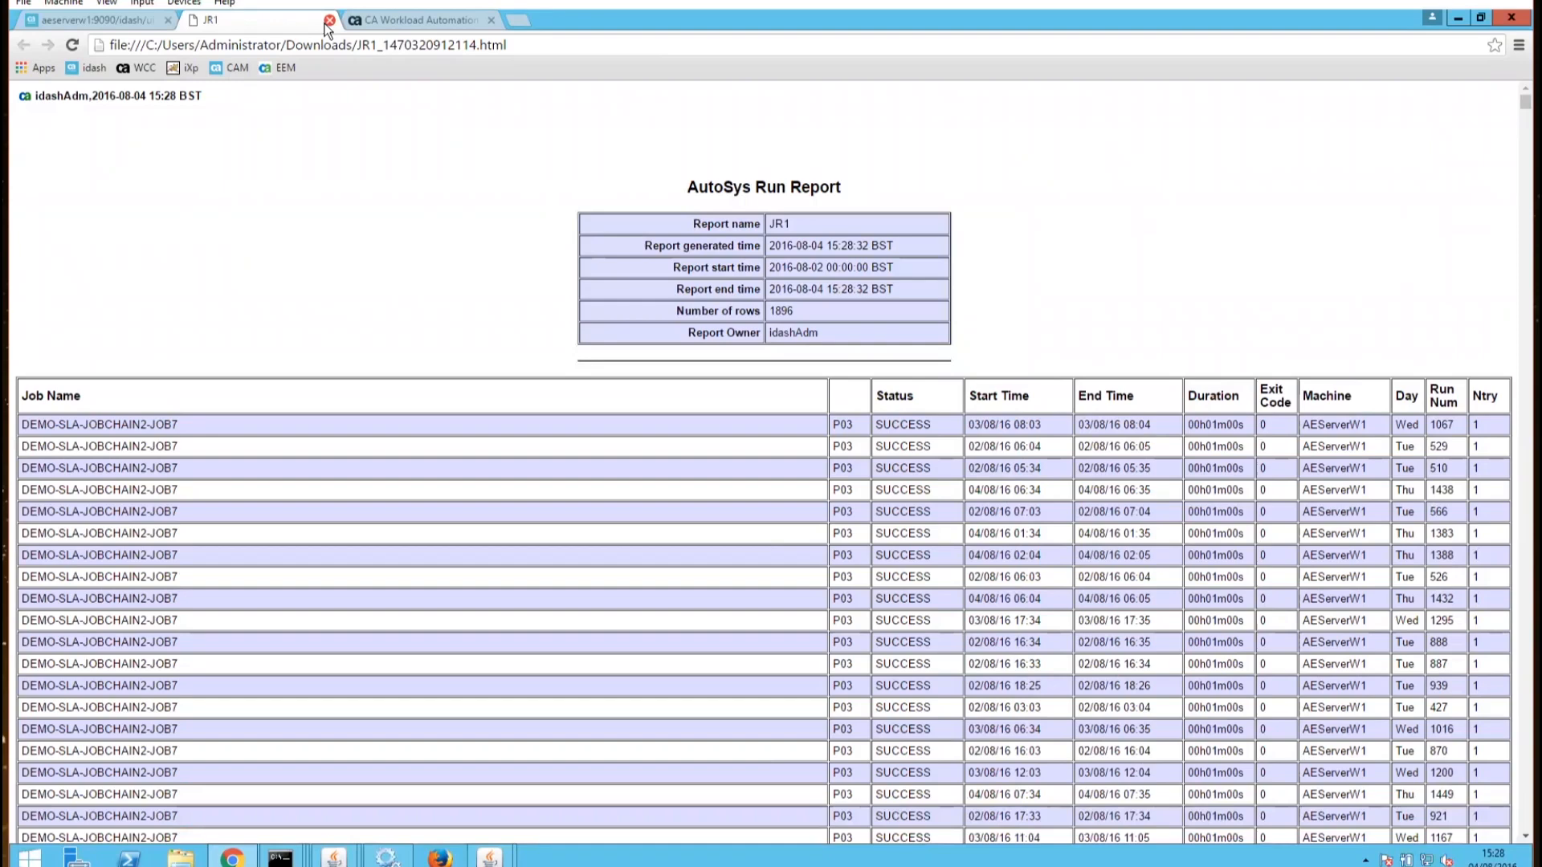
left_click(329, 20)
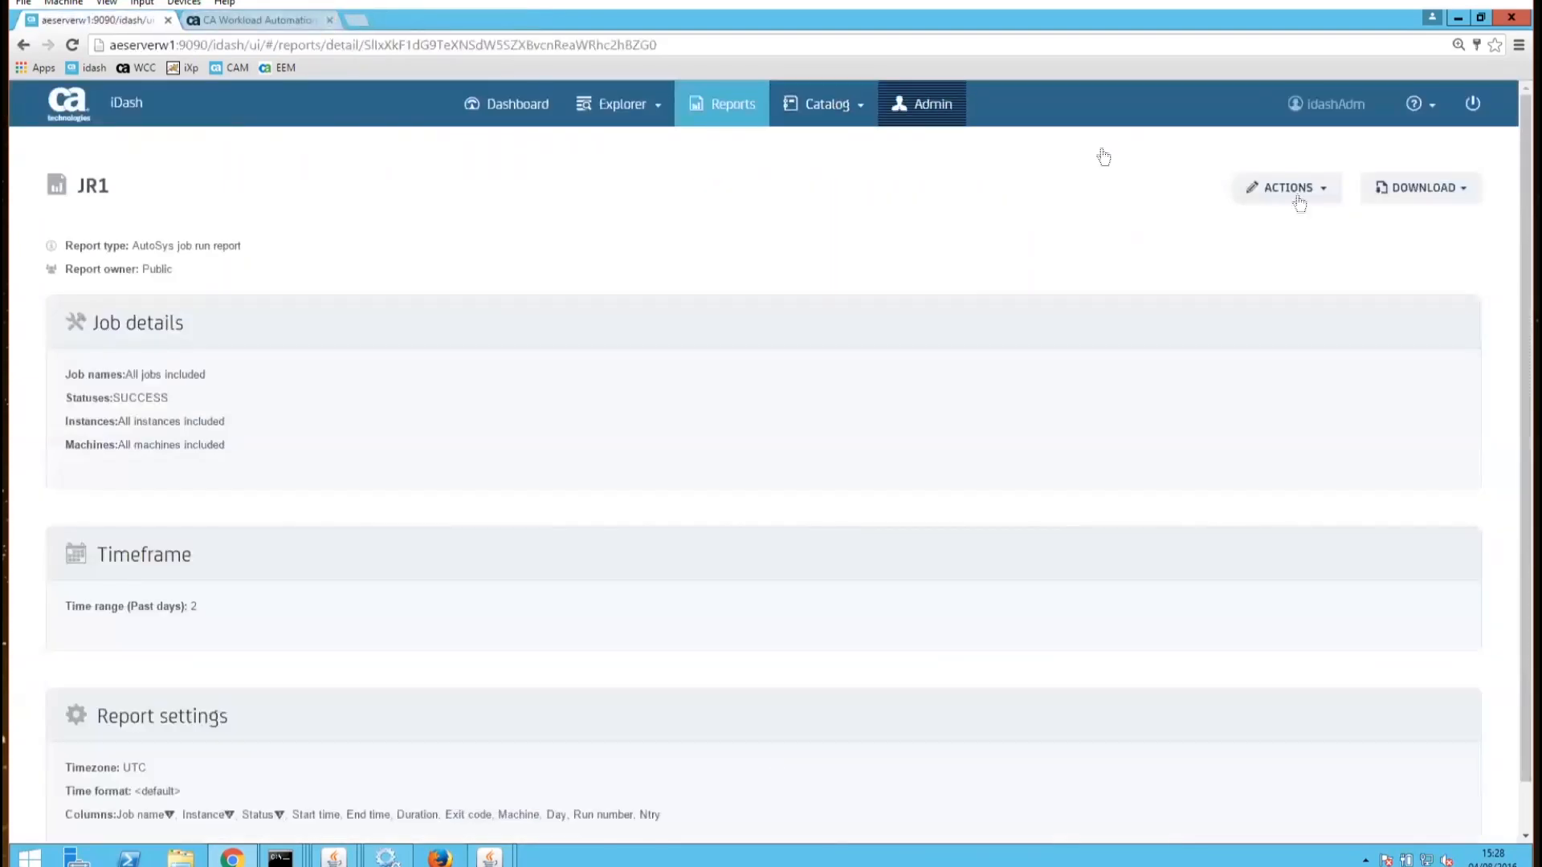
left_click(745, 112)
left_click(1383, 192)
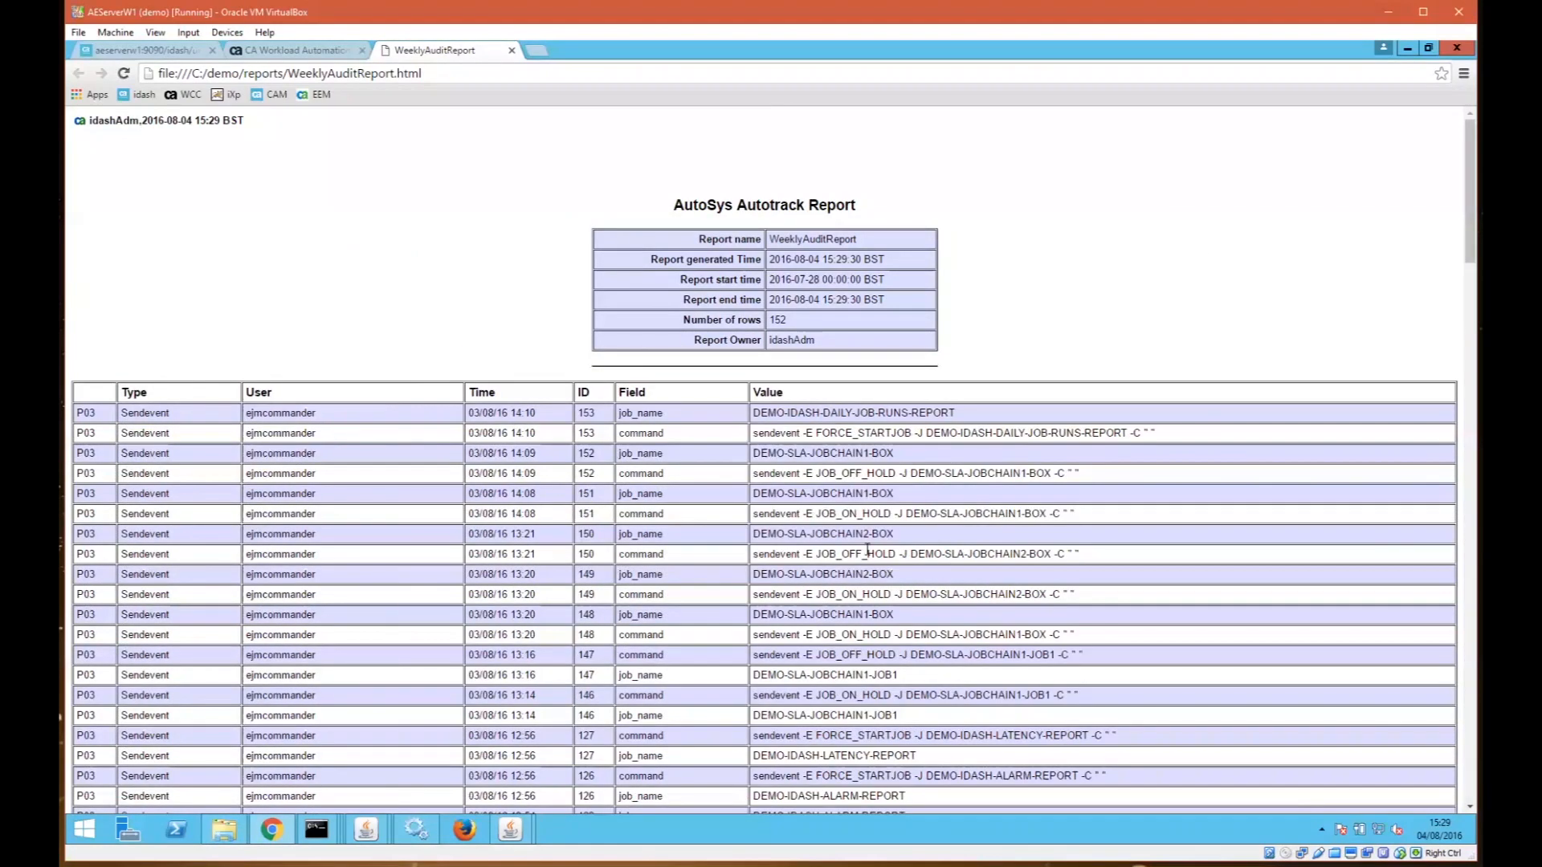
Examine the send-event entries in WeeklyAuditReport.html, checking the users, times and commands
scroll(867, 551, "down", 10)
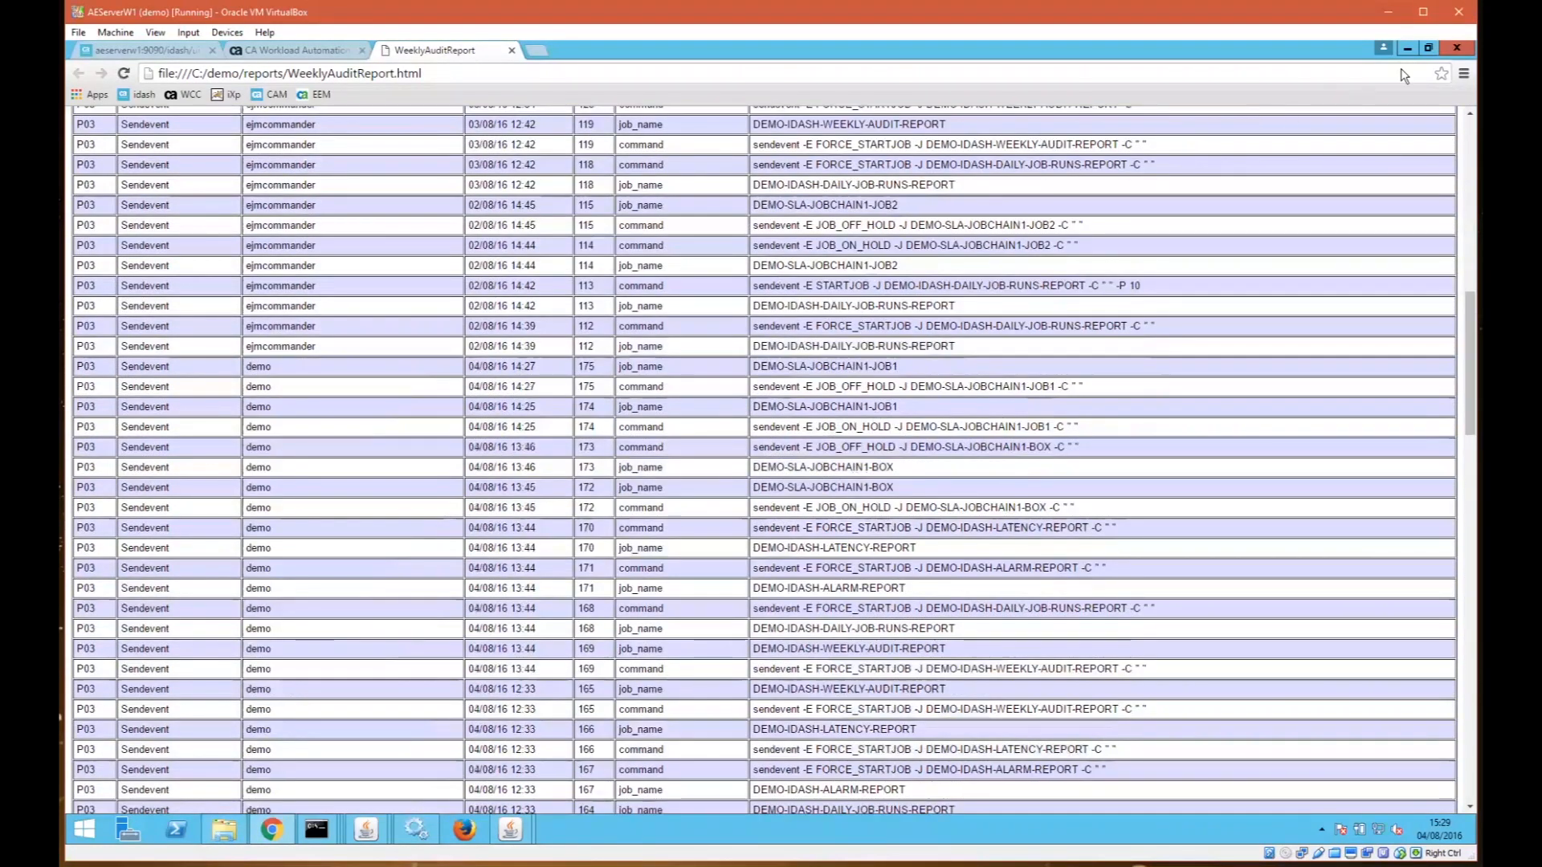
scroll(763, 458, "down", 10)
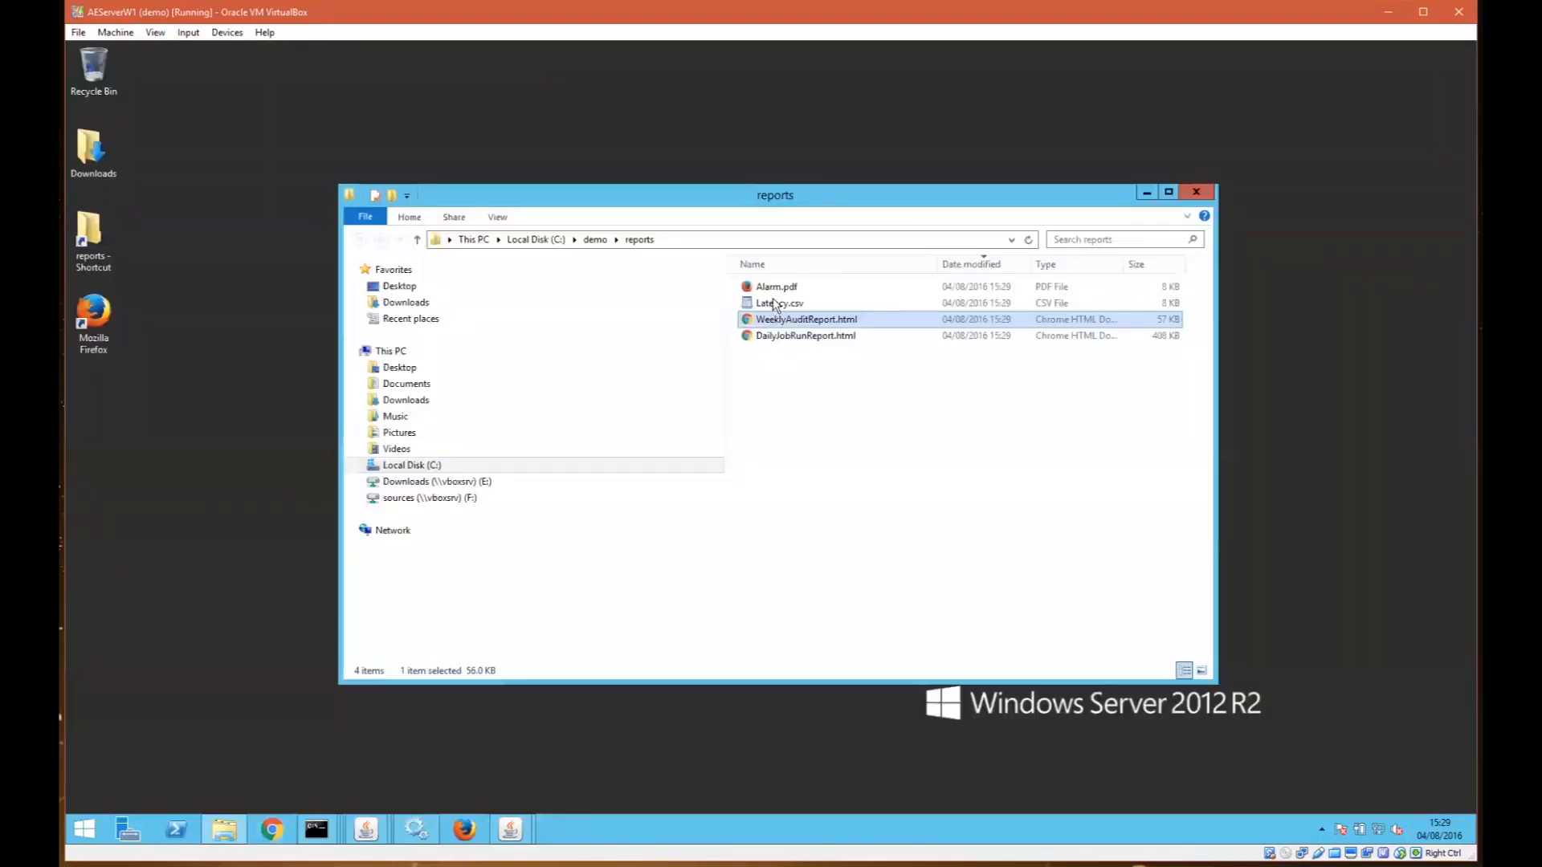
Open Latency.csv from the reports folder, review its time, latency and event entries, and close it
double_click(772, 306)
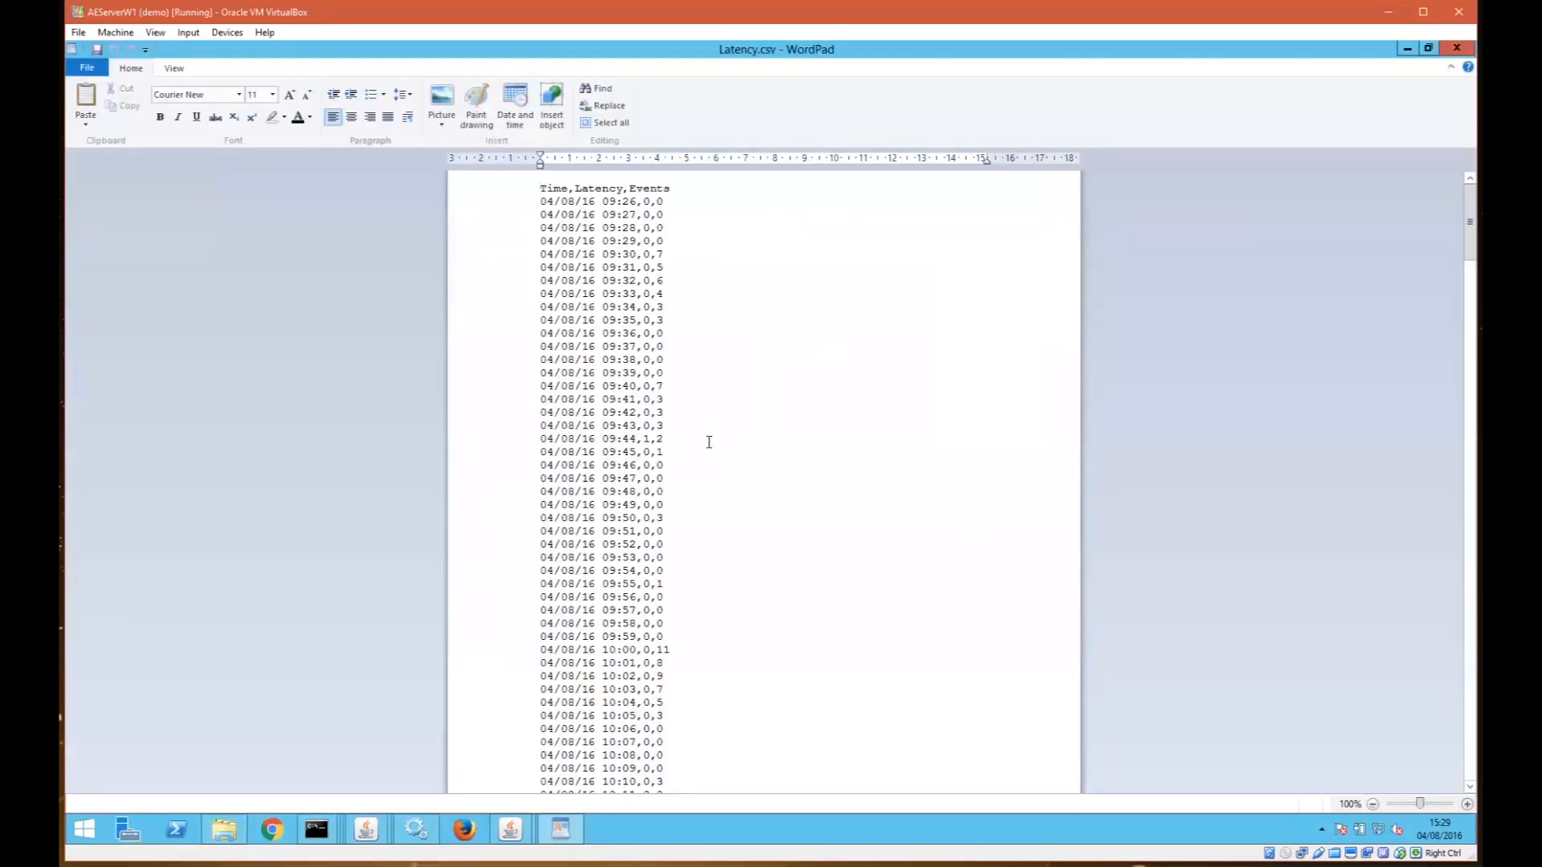
scroll(709, 443, "down", 20)
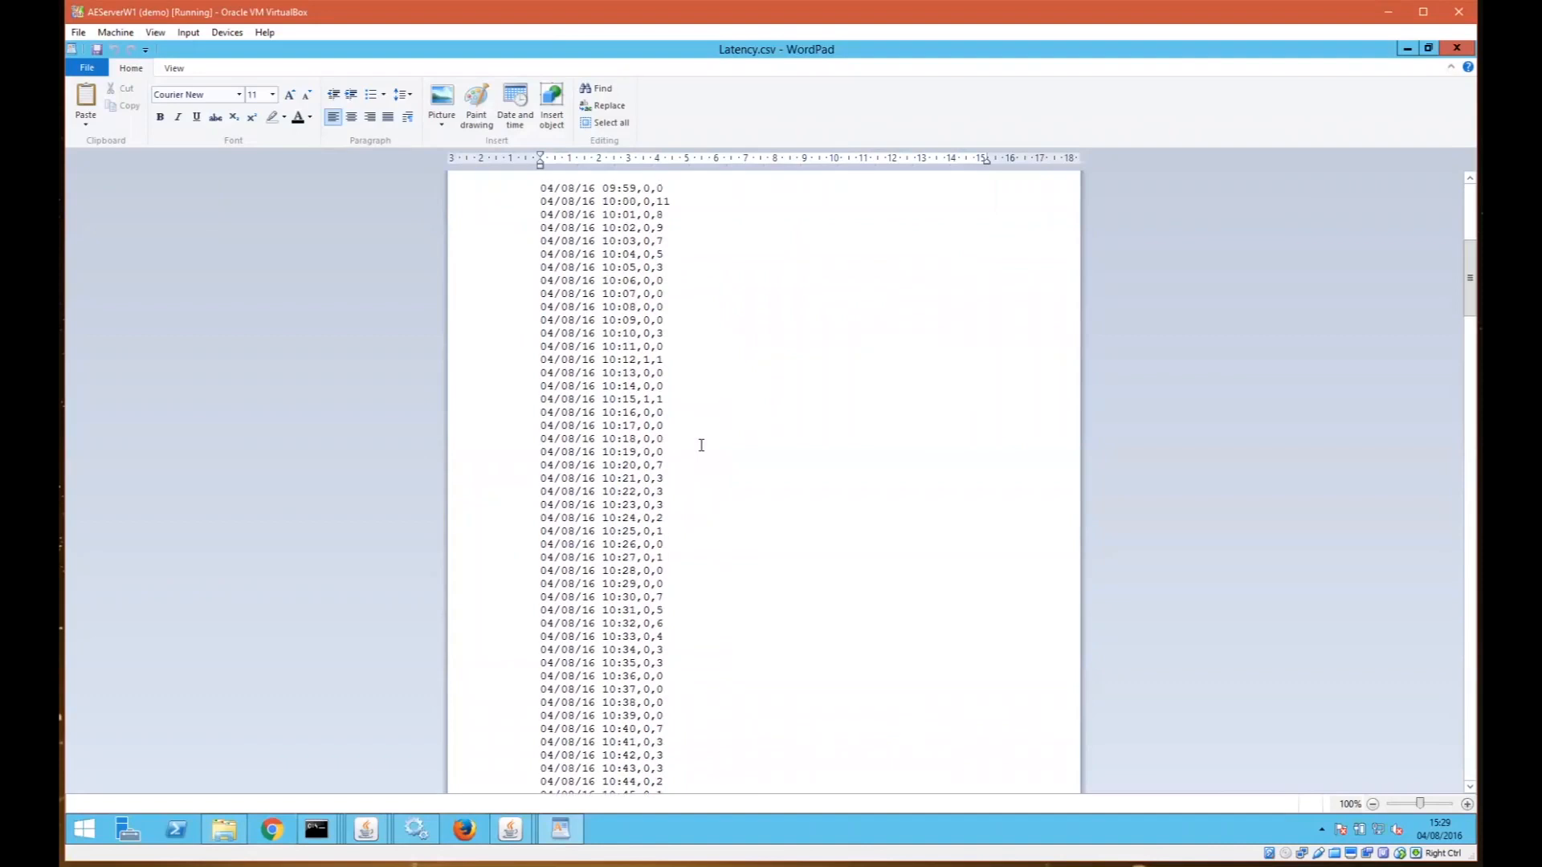
scroll(699, 447, "down", 20)
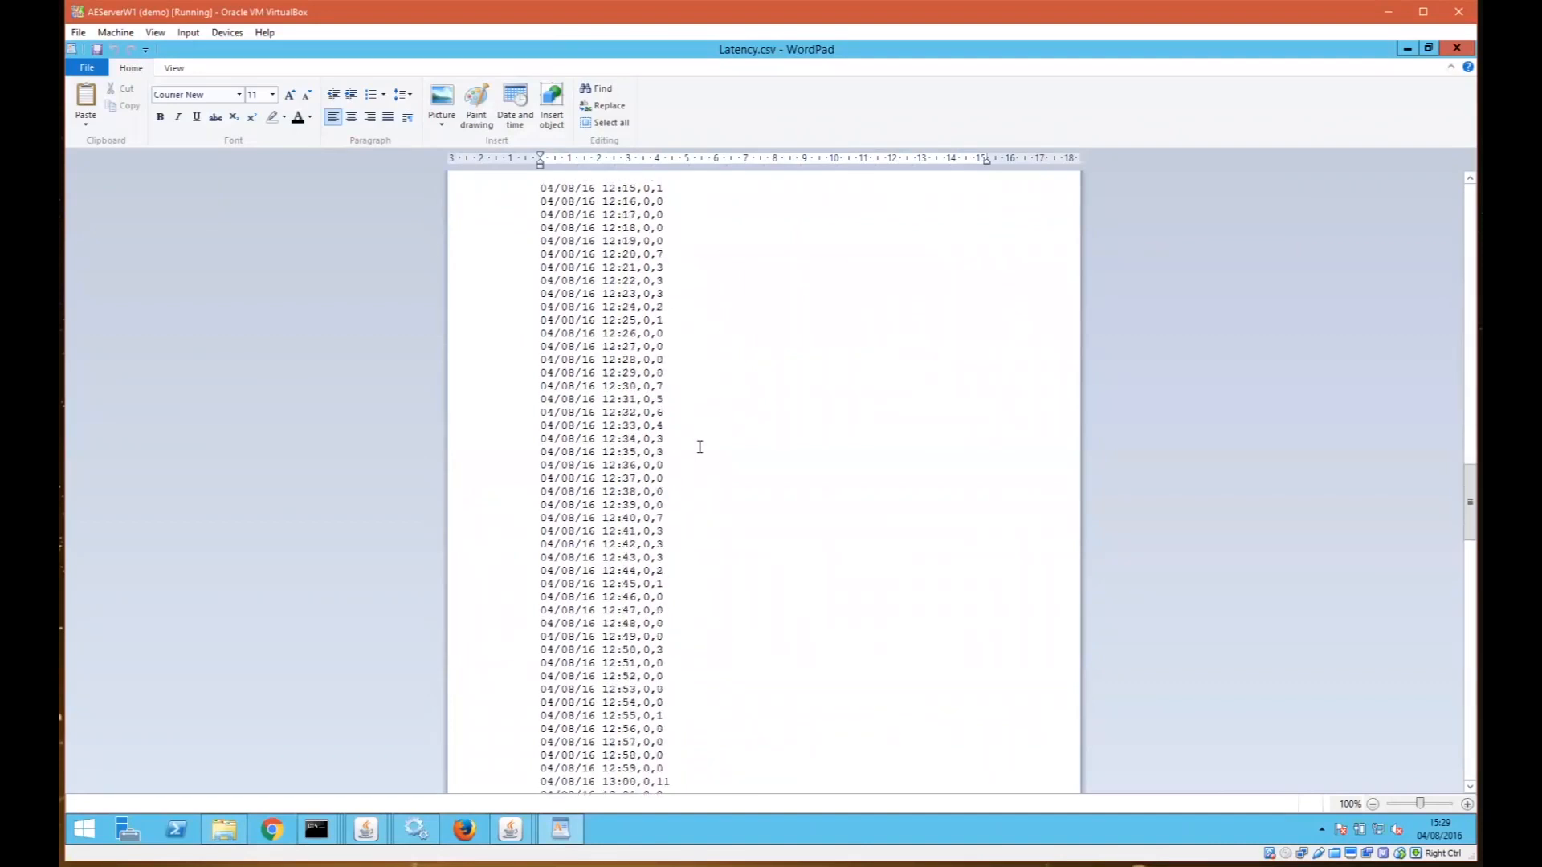
scroll(699, 446, "down", 1)
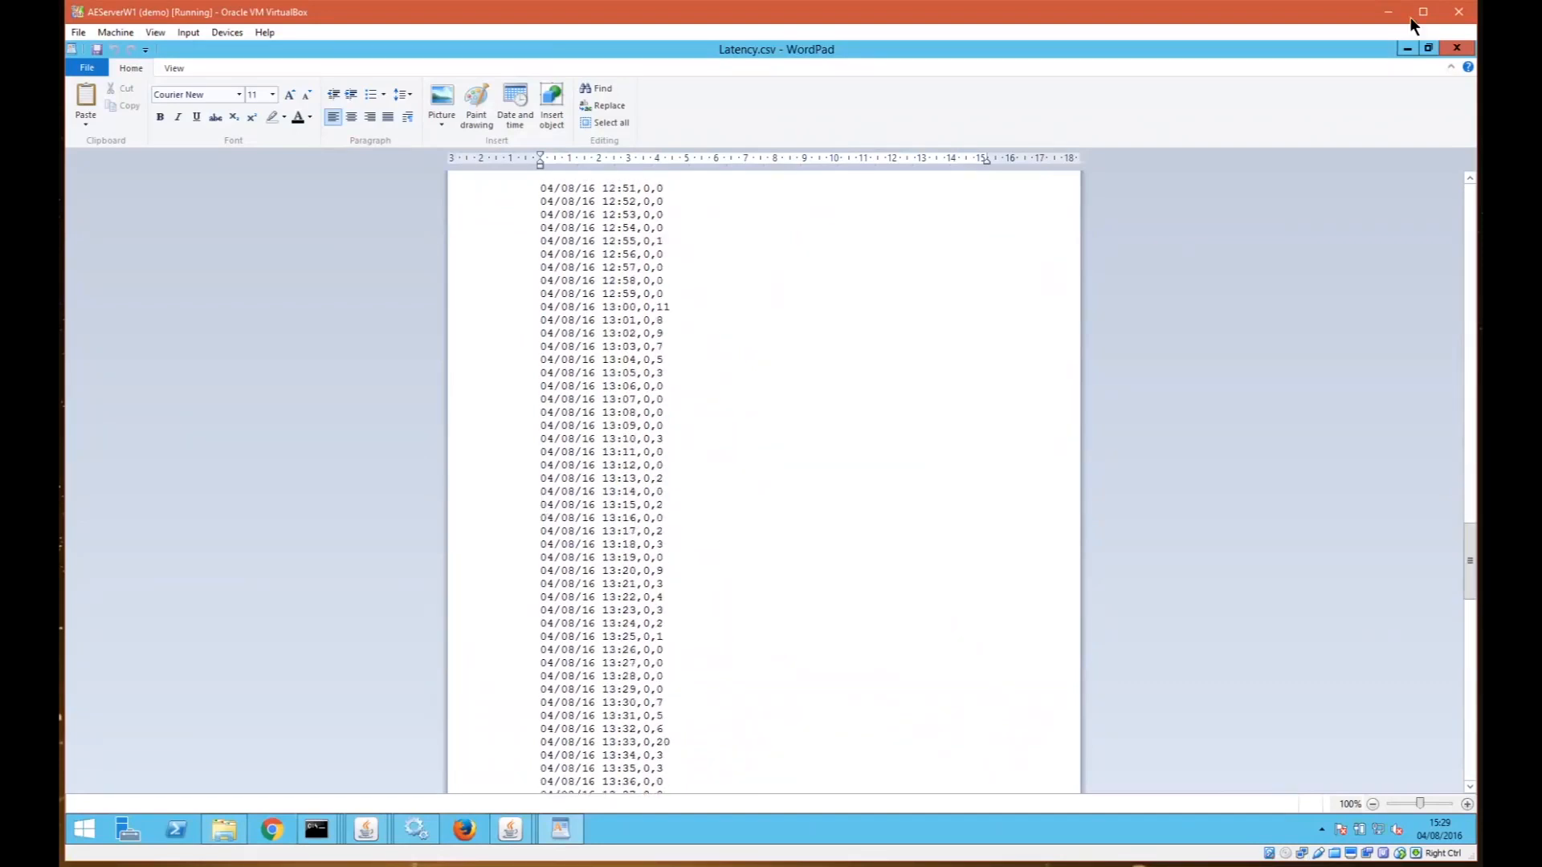
left_click(1456, 48)
Open Alarm.pdf from the reports folder, review its alarm state chart and alarm table, and close it
double_click(766, 288)
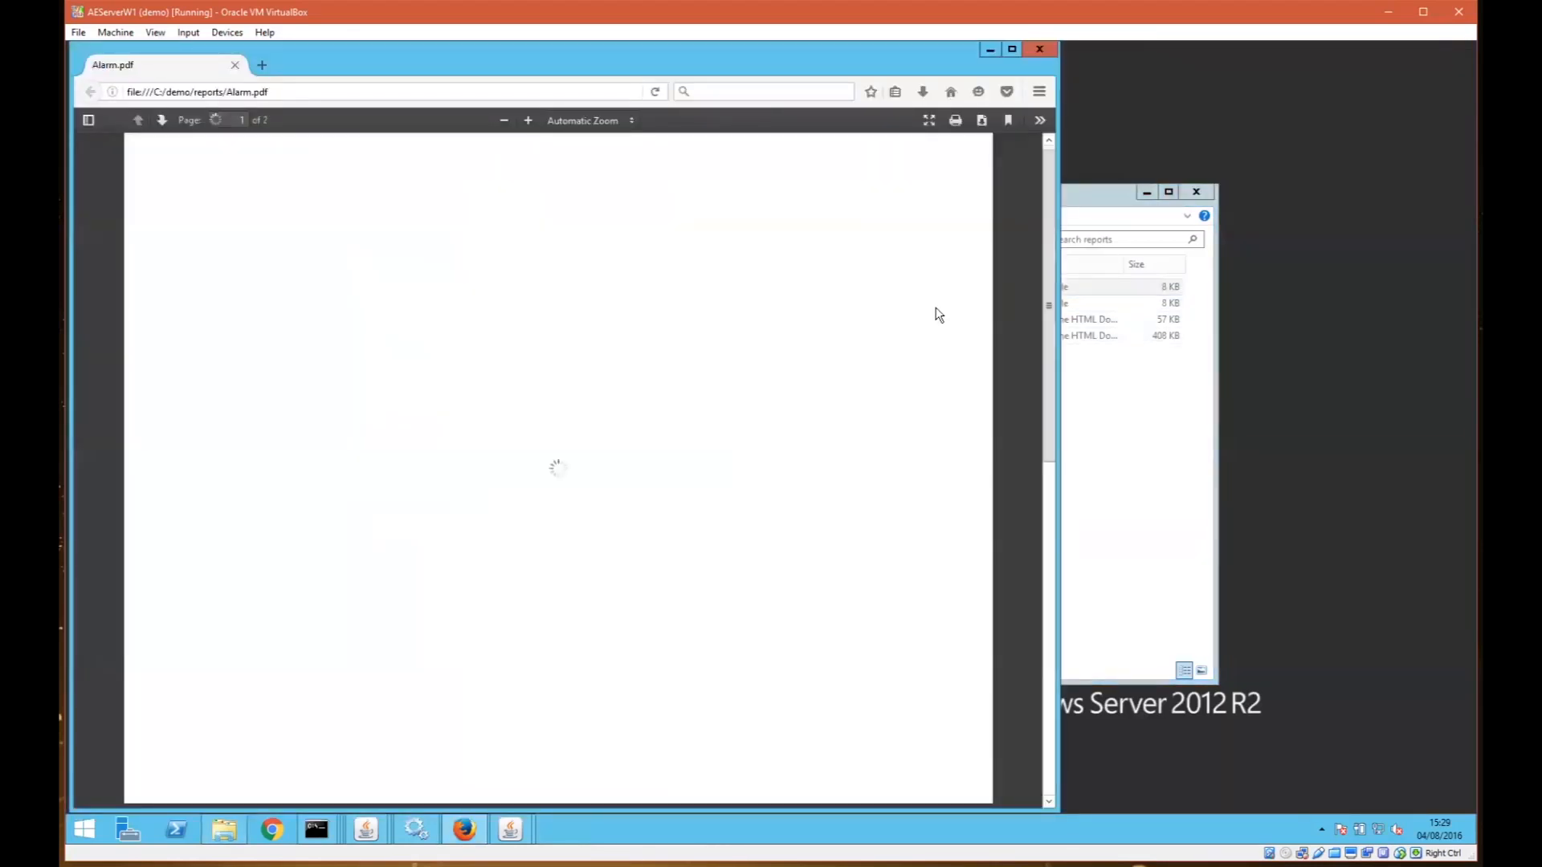
scroll(899, 400, "down", 5)
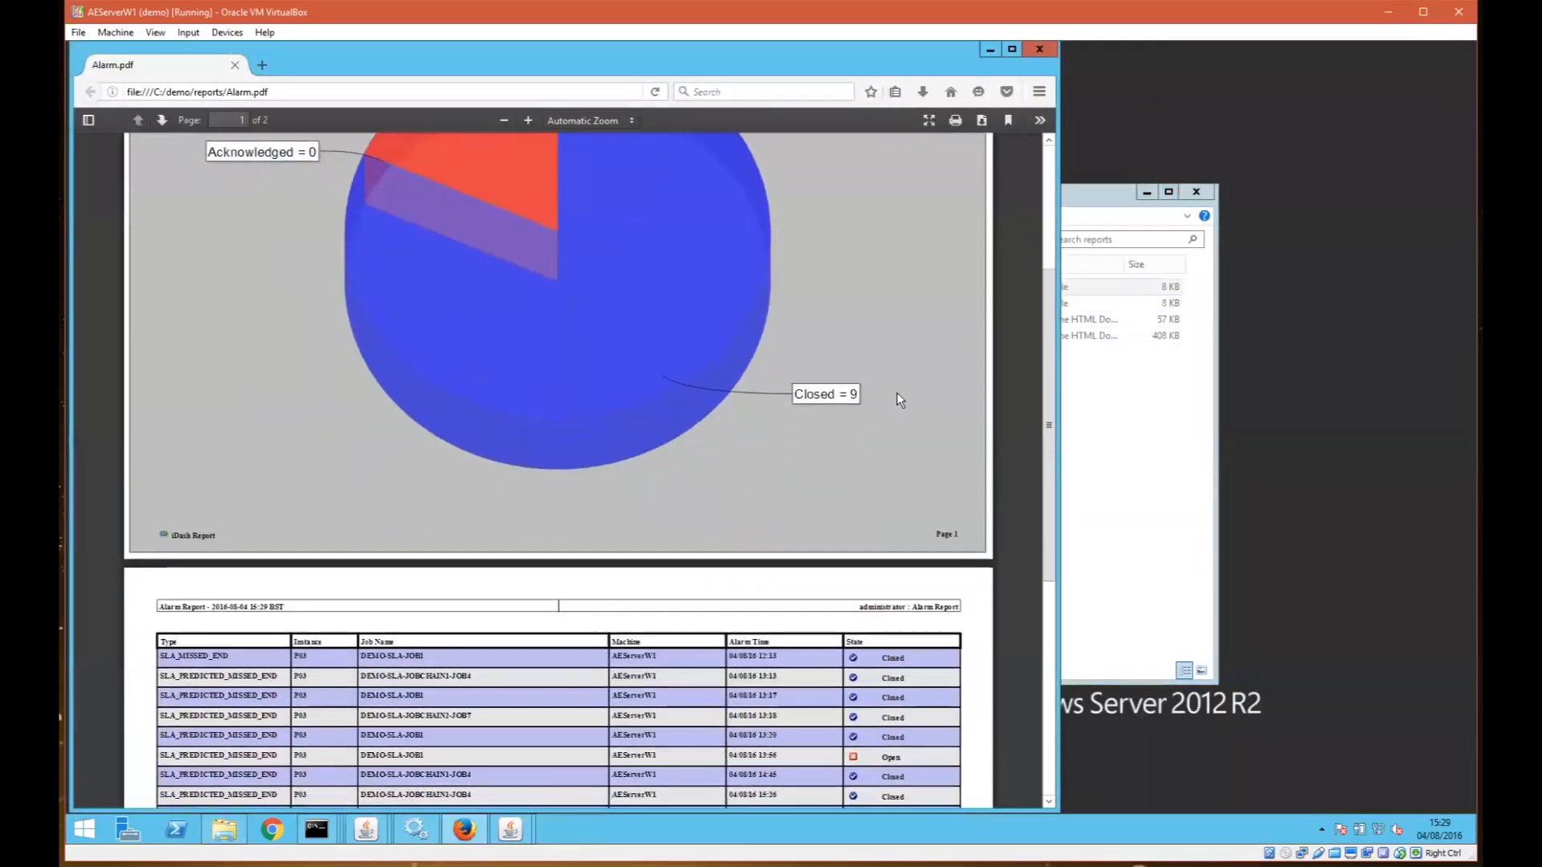
scroll(899, 400, "down", 8)
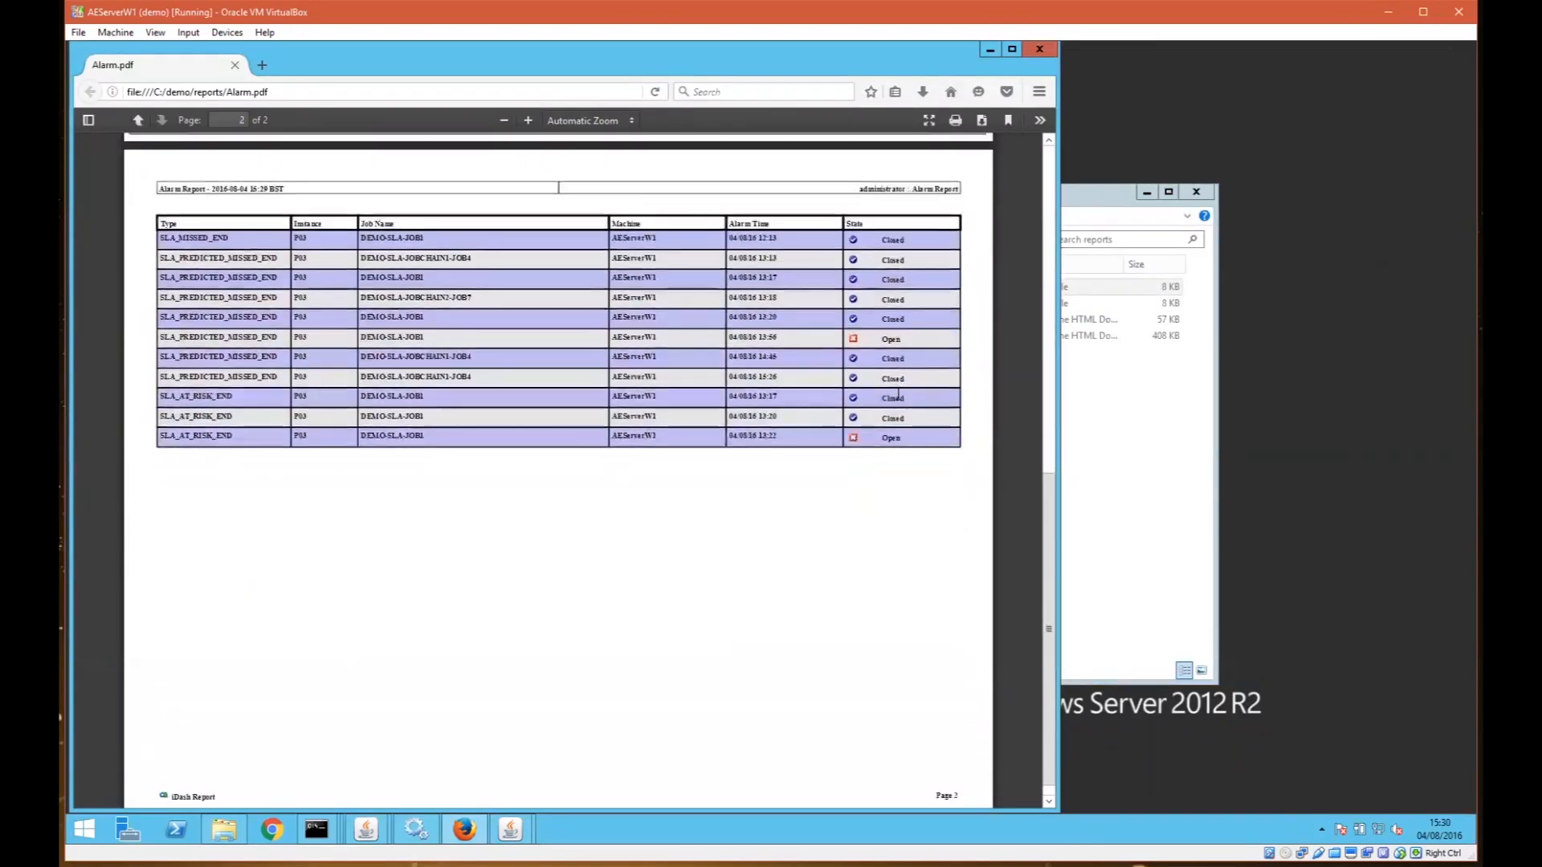
left_click(1040, 49)
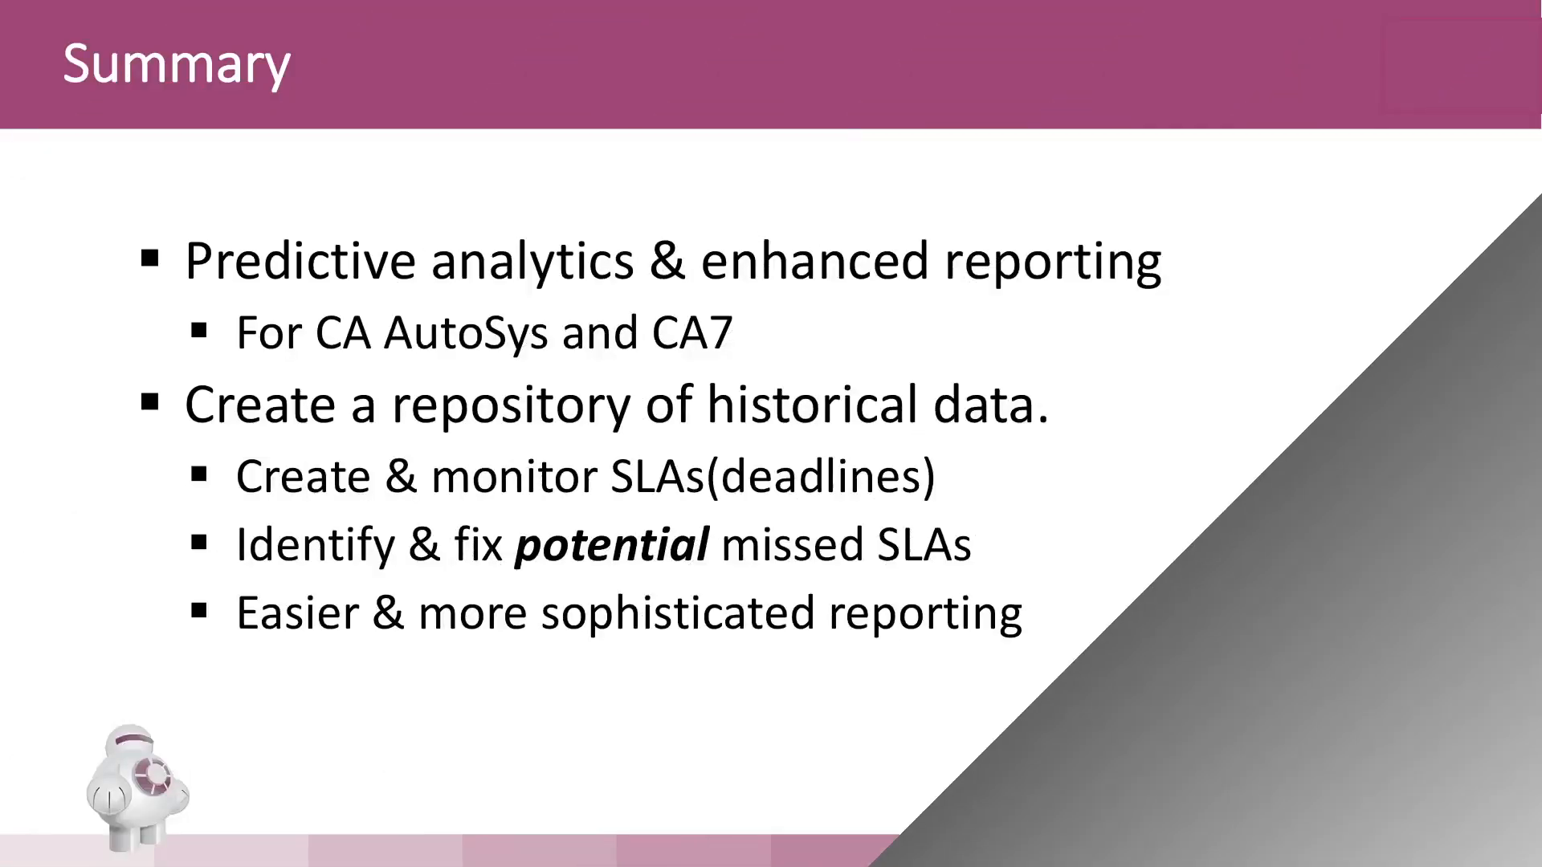